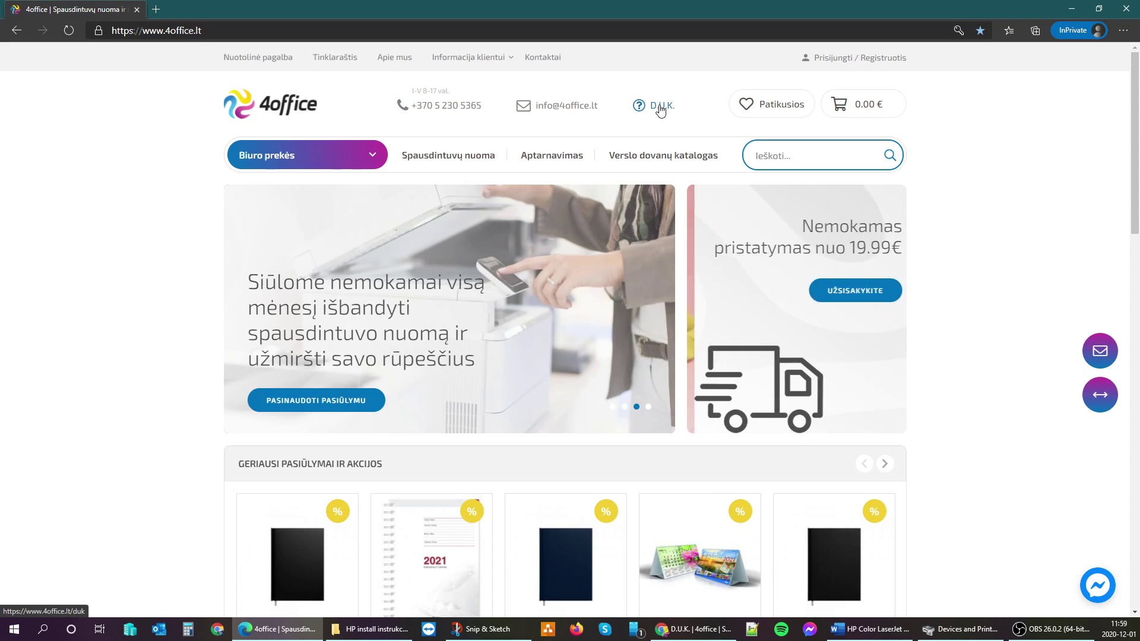
Open the D.U.K. page and expand the HP Color LaserJet Pro MFP M477 series printer installation instructions.
click(661, 109)
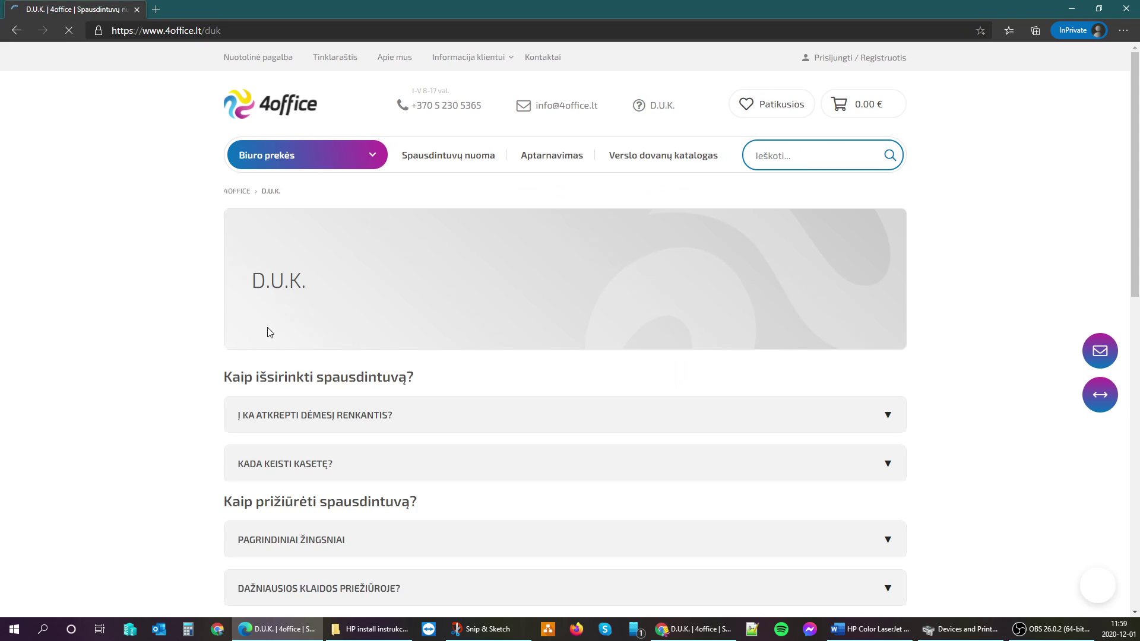
scroll(267, 331, down, 10)
scroll(166, 256, up, 3)
scroll(169, 258, up, 2)
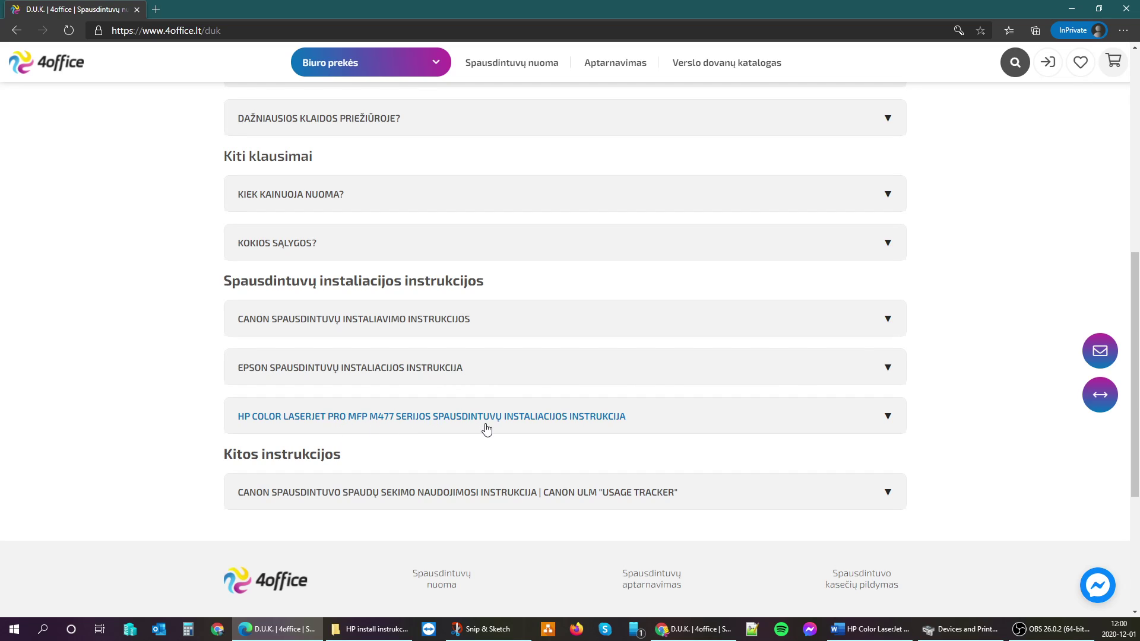
click(552, 427)
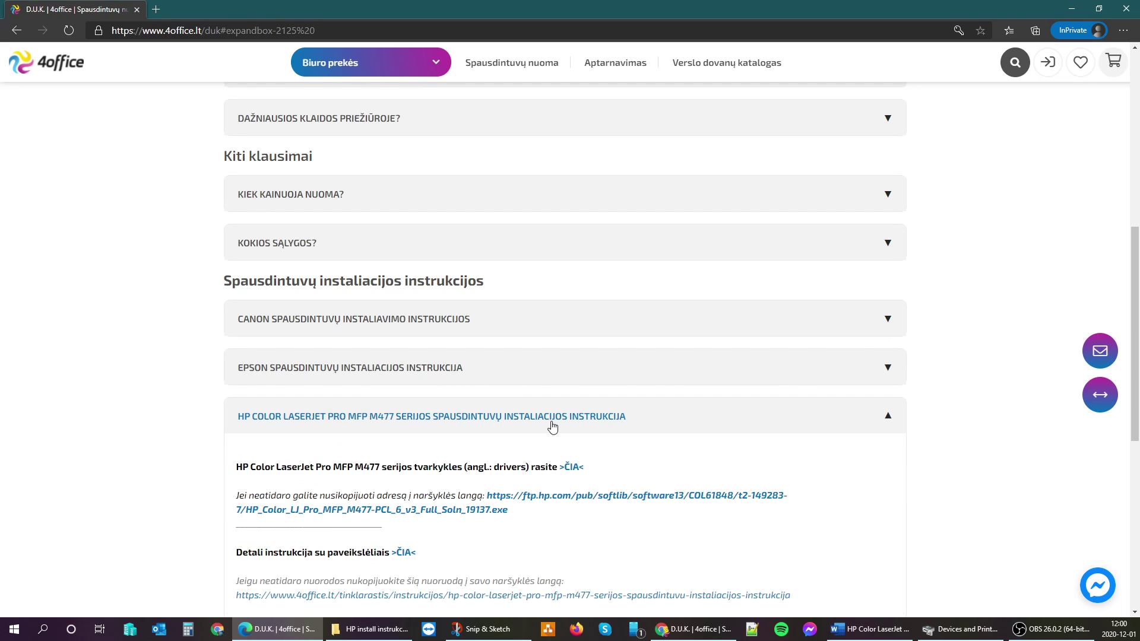
scroll(553, 426, down, 4)
scroll(522, 381, up, 3)
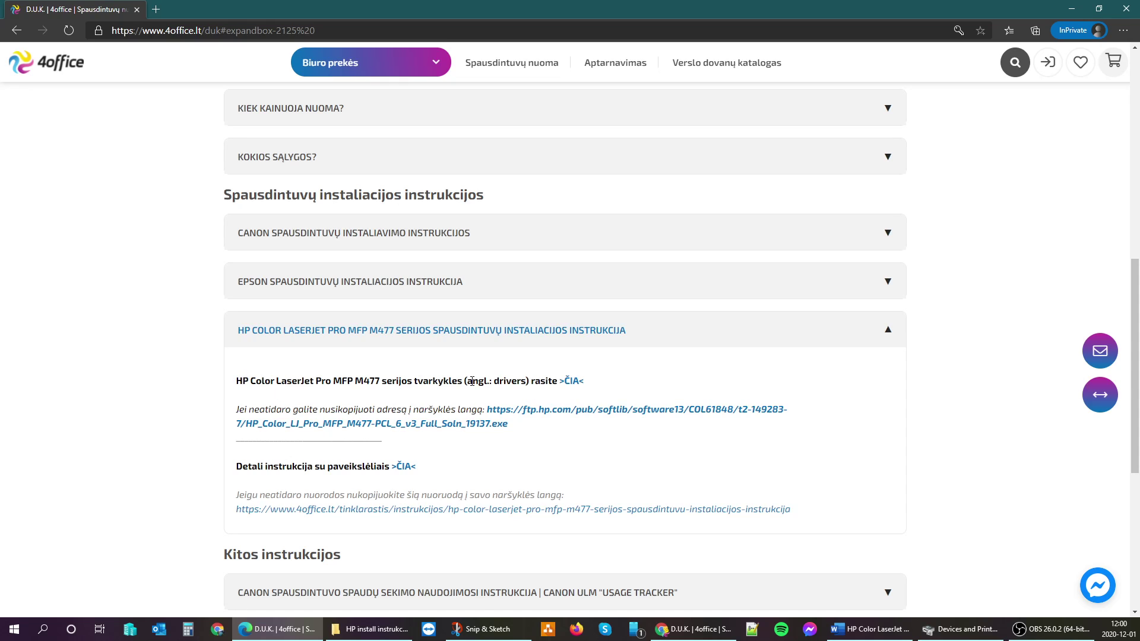
Download the M477 driver package and launch HP_Color_LJ_Pro_MFP_M477-PCL_6_v3_Full_Soln_19137.exe from the HP install instrukcion folder.
click(573, 383)
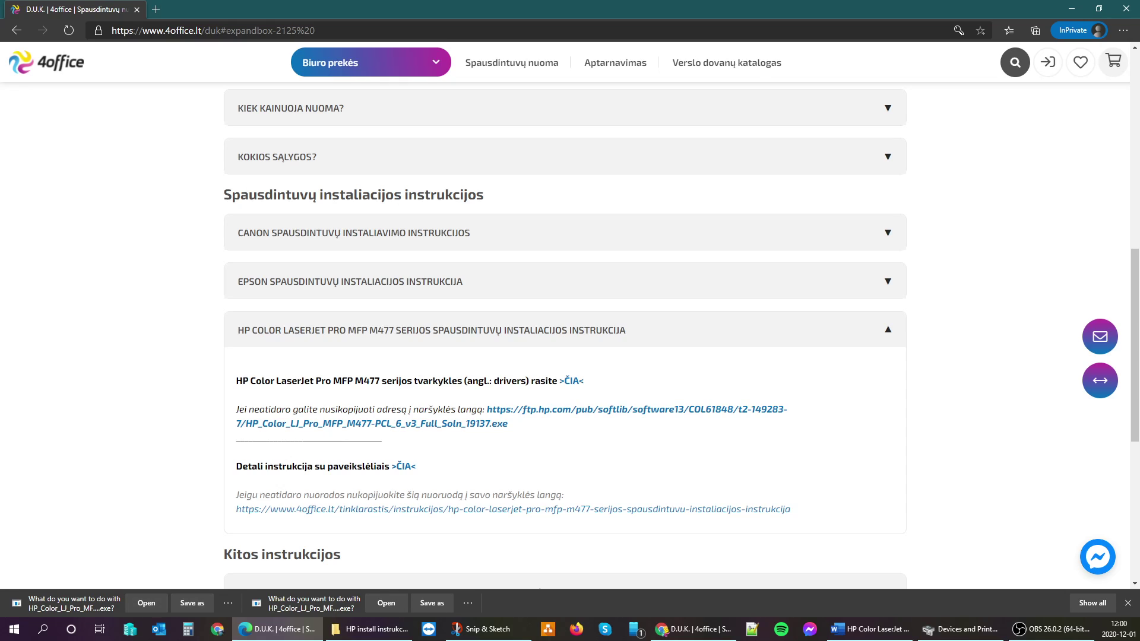
key(alt+Tab)
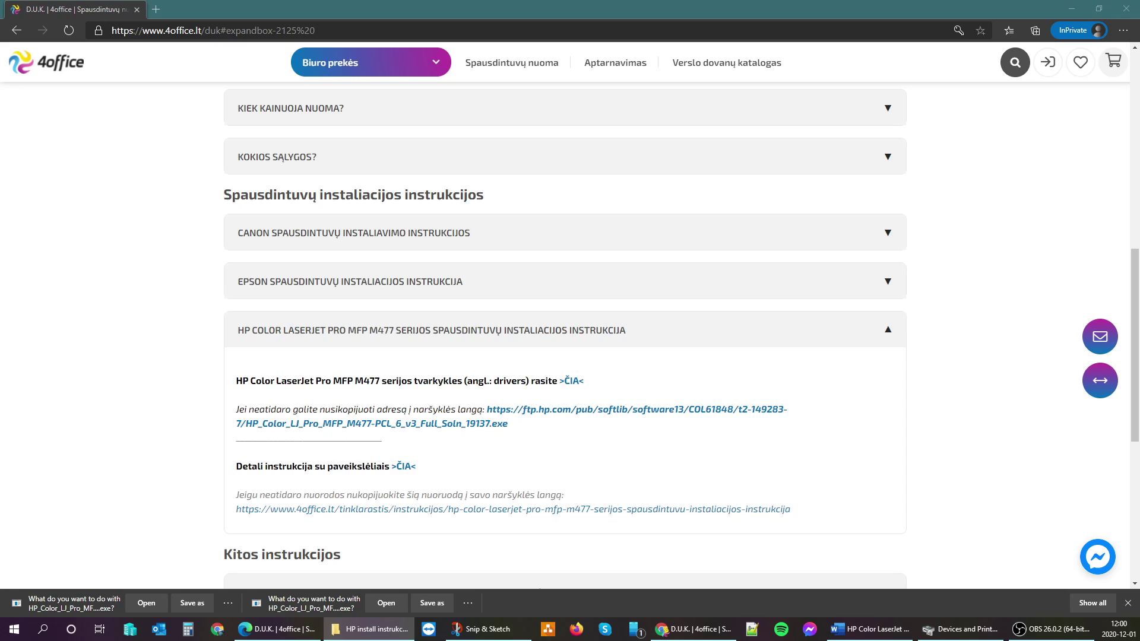
click(358, 278)
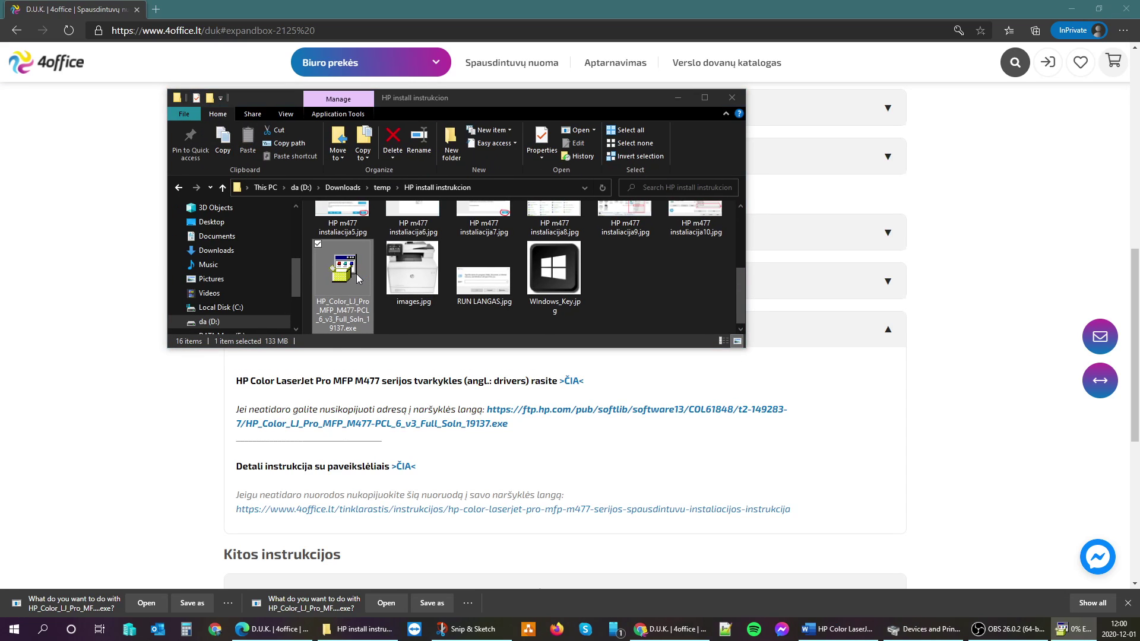
click(351, 629)
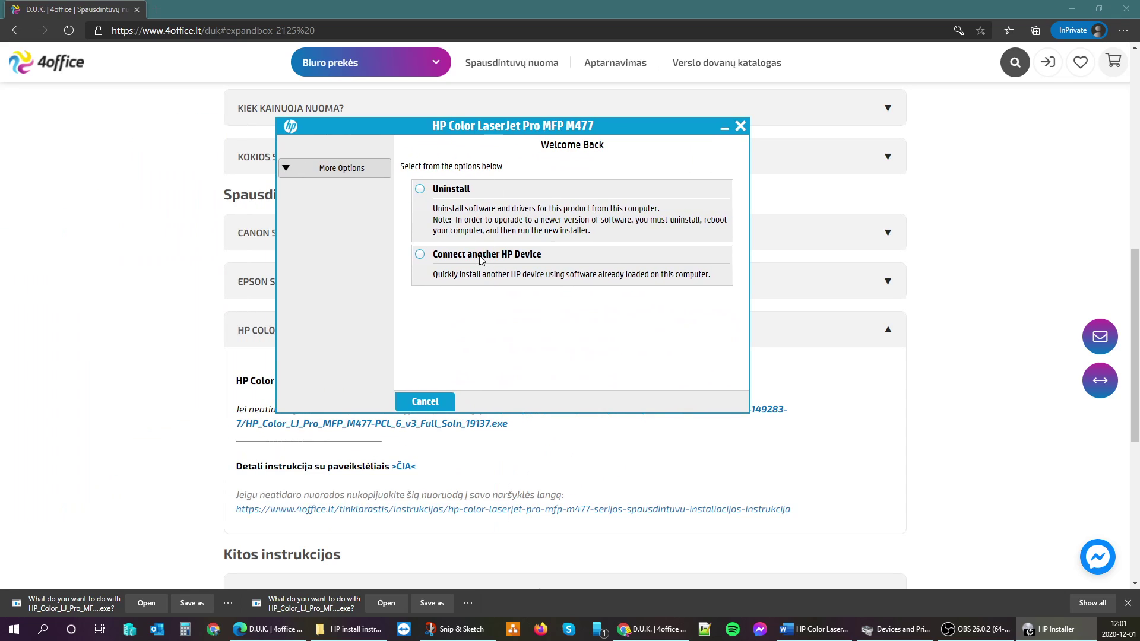
Choose to connect another HP device in the installer and set the connection type to Connect through a network.
click(481, 258)
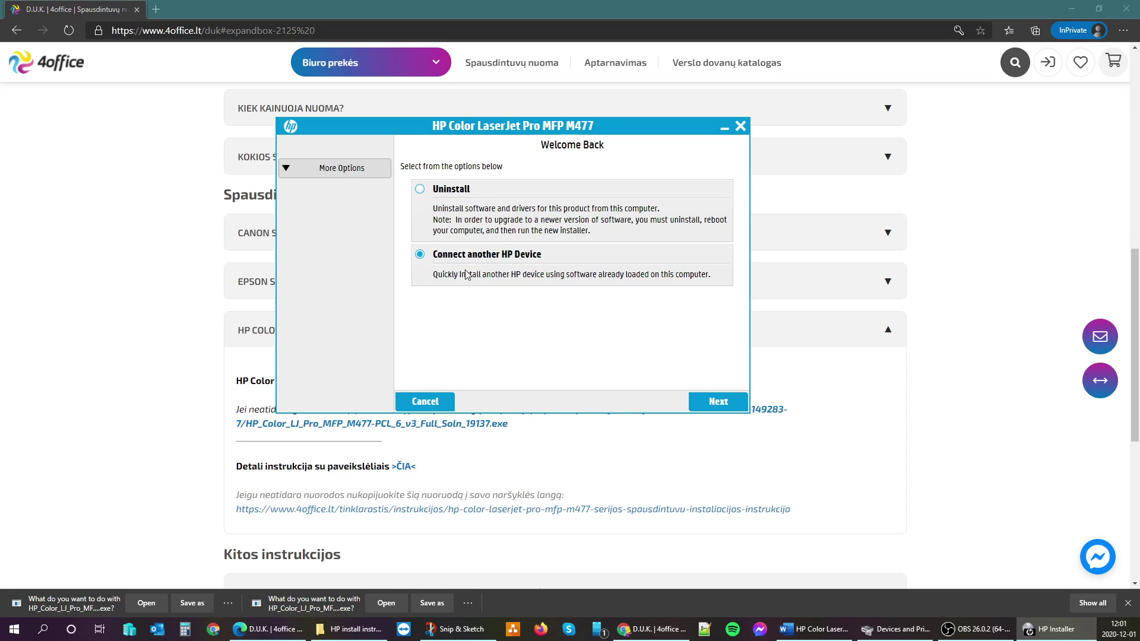
click(697, 403)
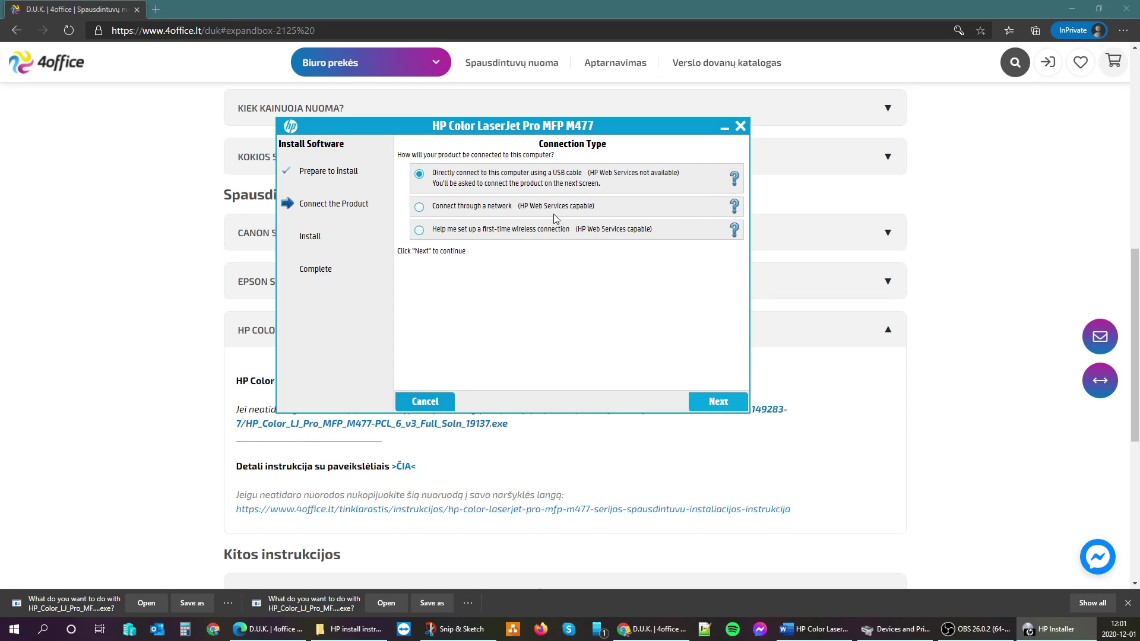
click(420, 207)
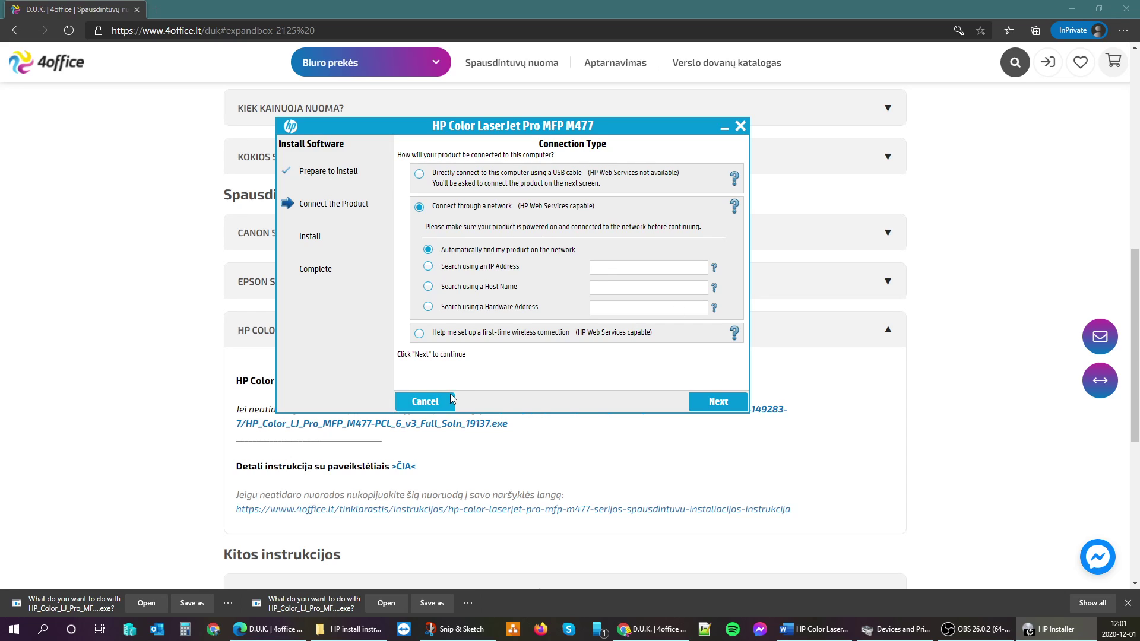
Open the detailed illustrated M477 installation guide and review its instructions up to the connection type in item 7.
click(288, 510)
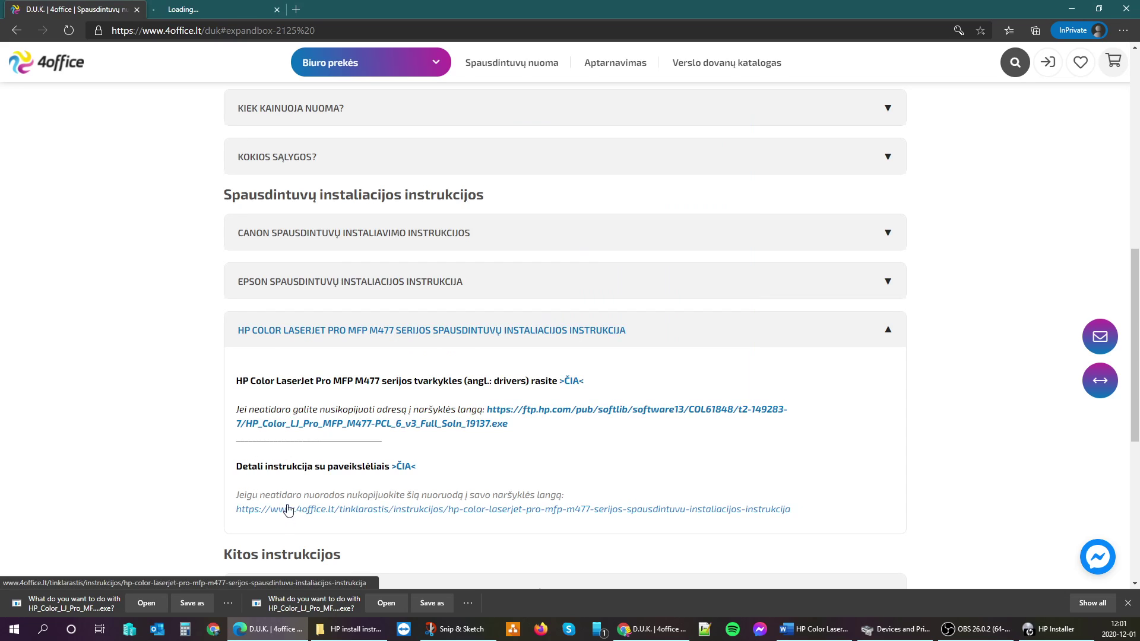
scroll(404, 304, down, 5)
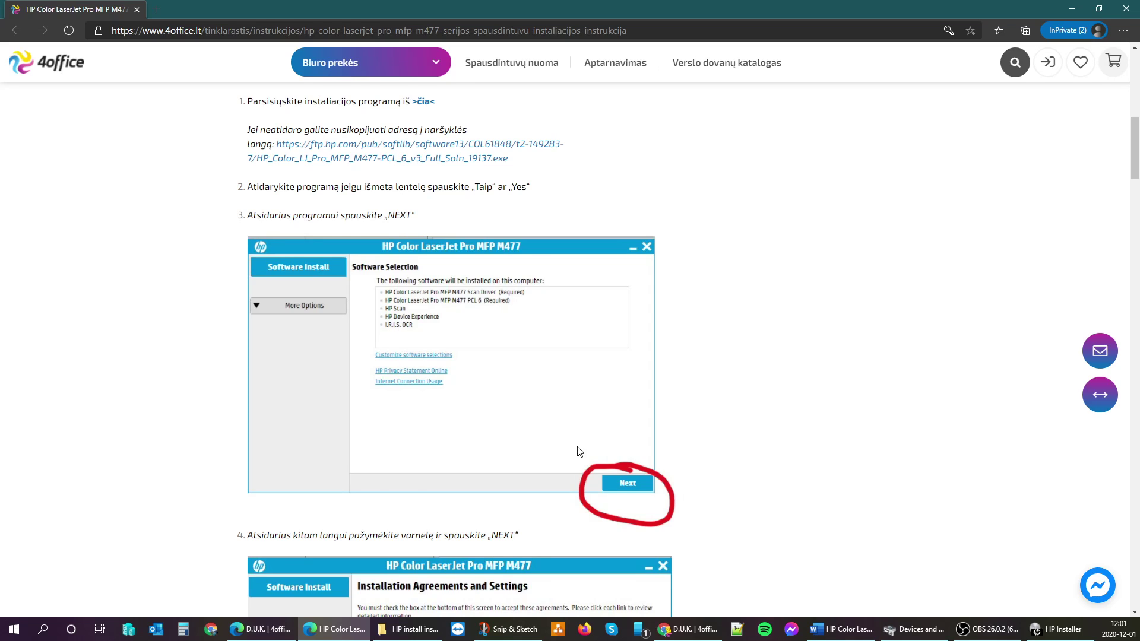
scroll(569, 373, down, 4)
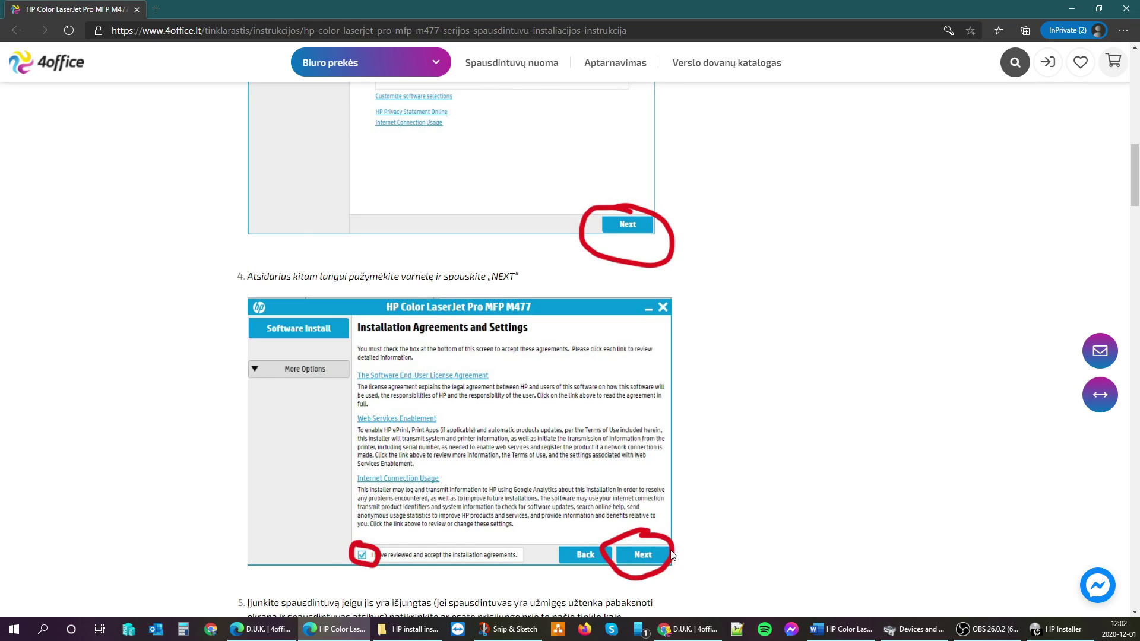
scroll(674, 534, down, 5)
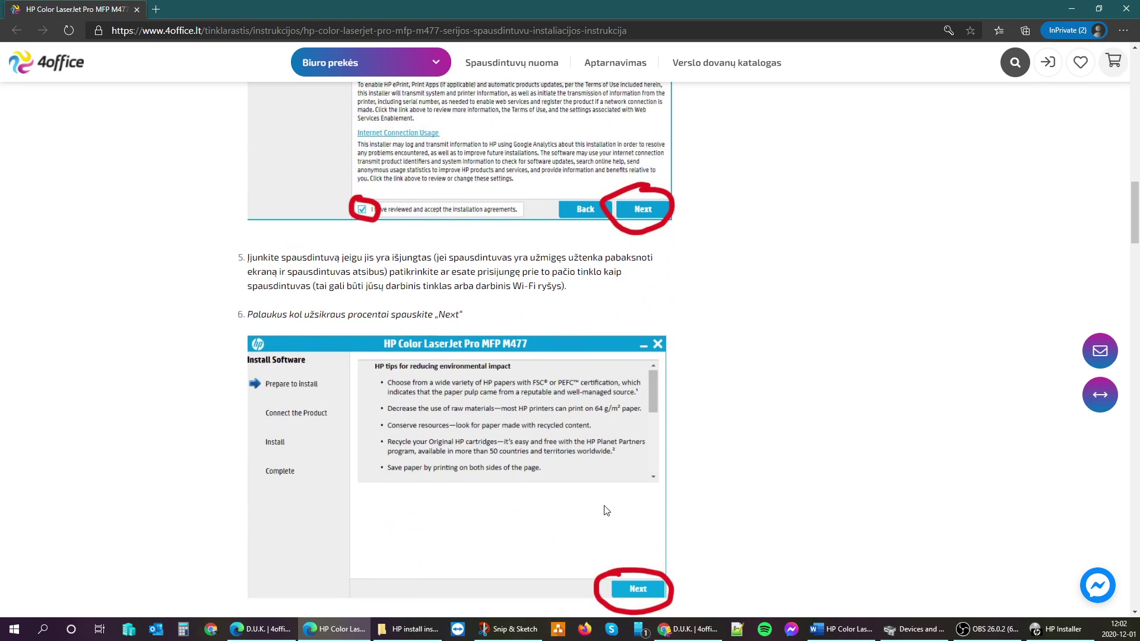
scroll(606, 511, down, 5)
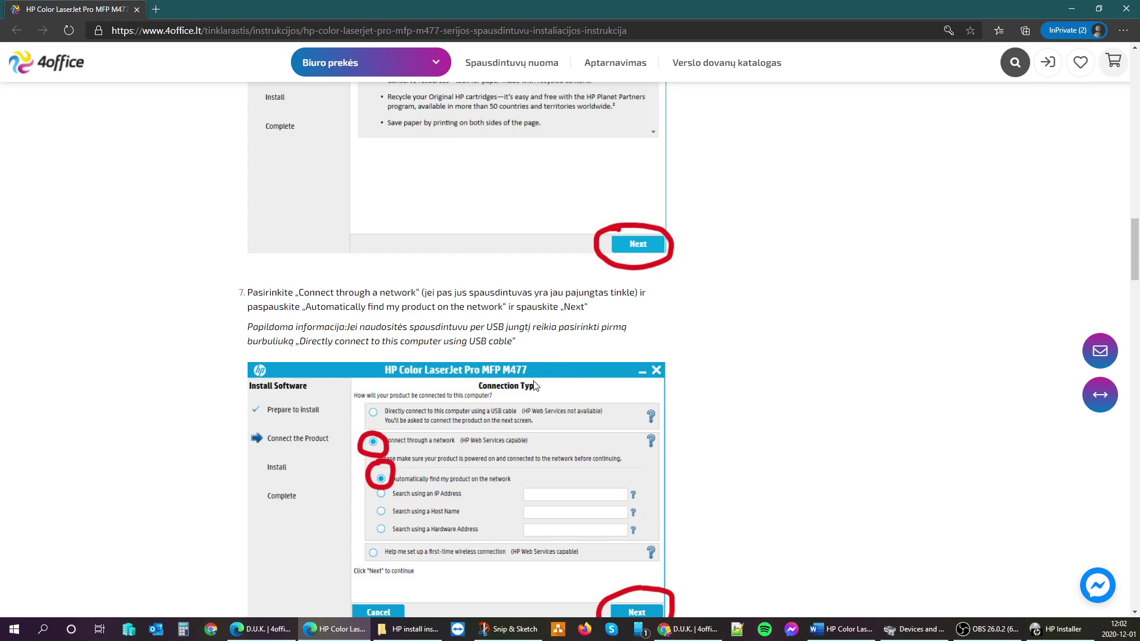
scroll(535, 386, down, 3)
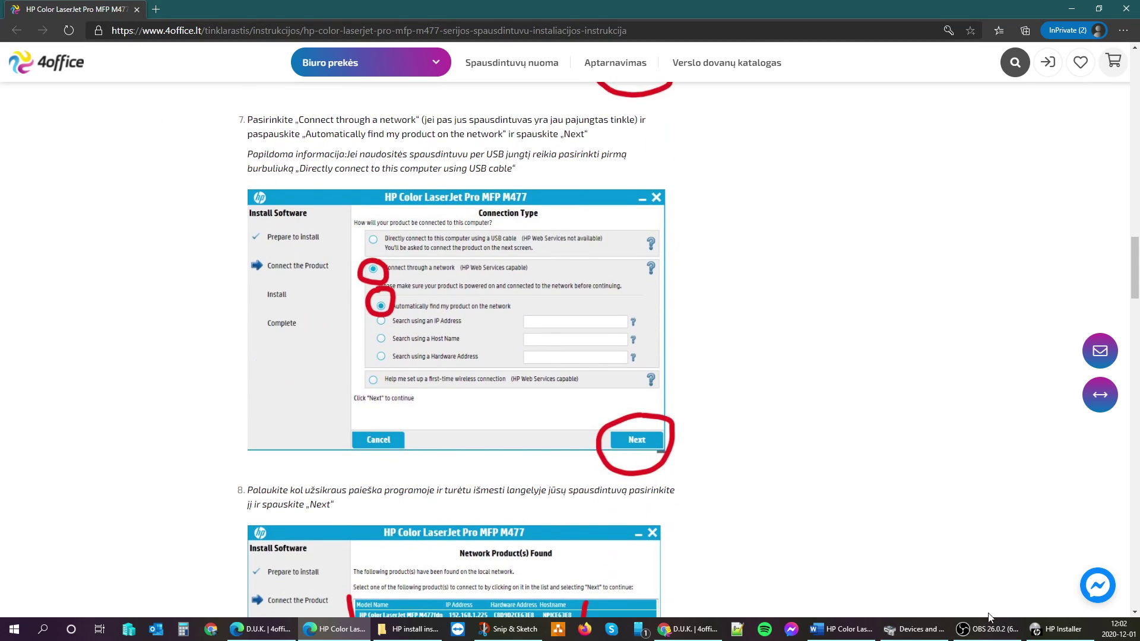
Return to the HP Installer, find the M477fdn automatically on the network, and finish installing it as default printer with a test page.
click(1056, 630)
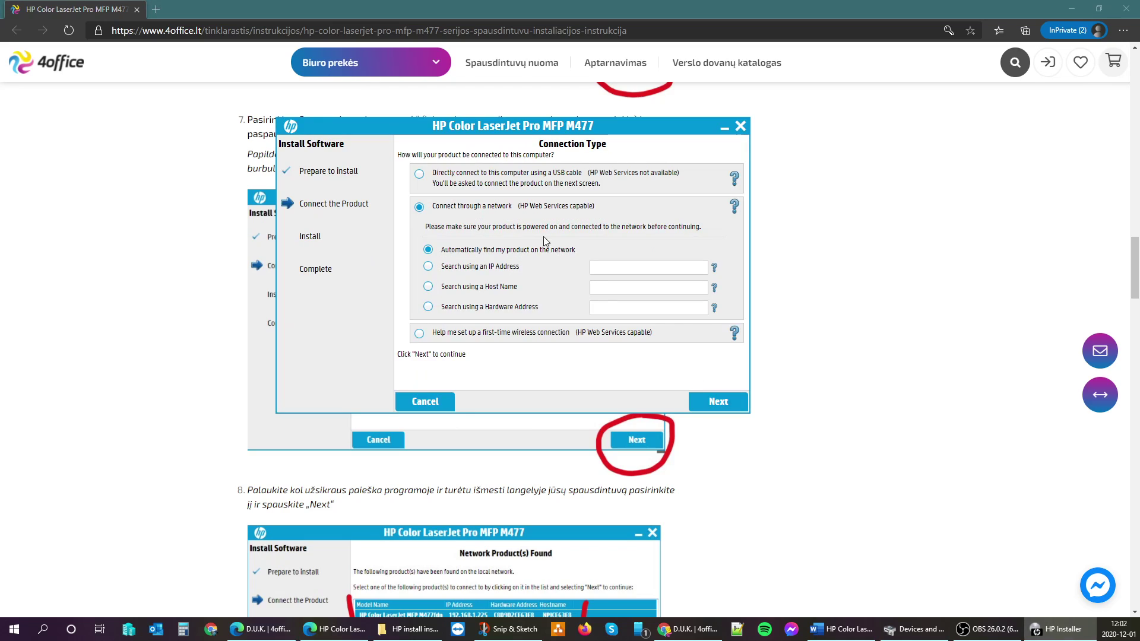
drag(483, 126, 395, 111)
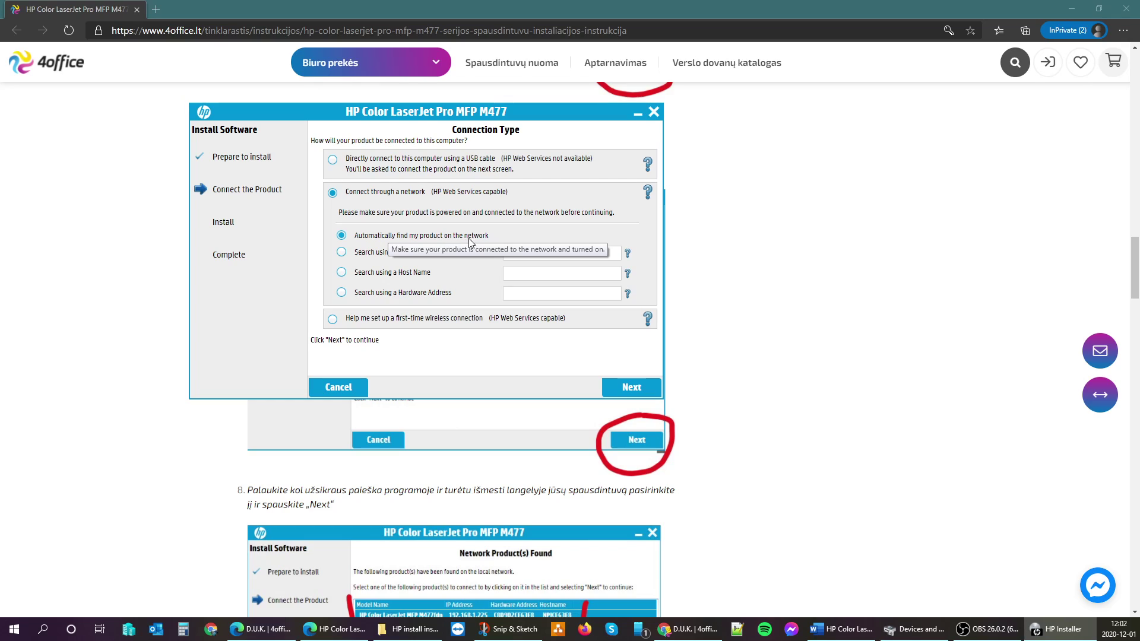
click(618, 386)
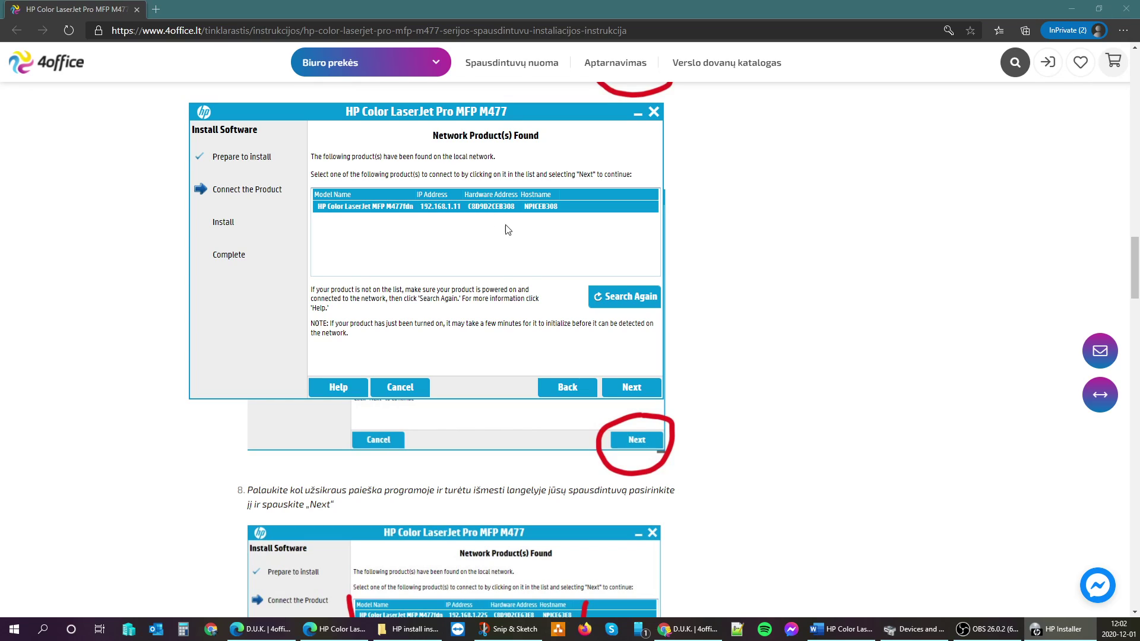
click(614, 385)
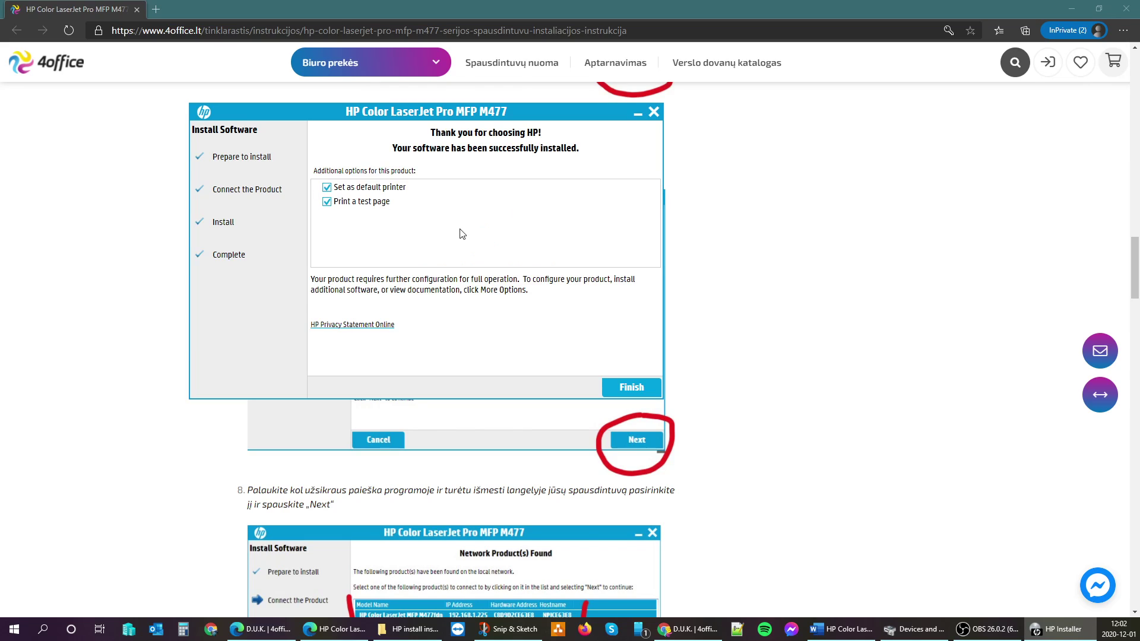
click(625, 390)
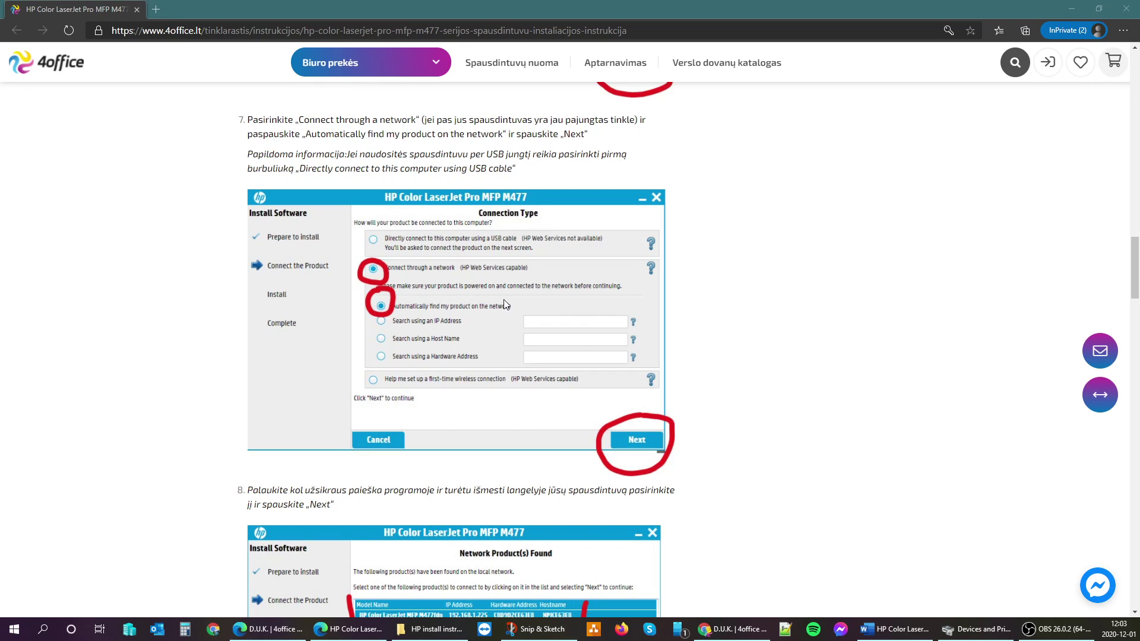
Open the Control Panel through the Run dialog with the command control.
click(106, 542)
key(super+r)
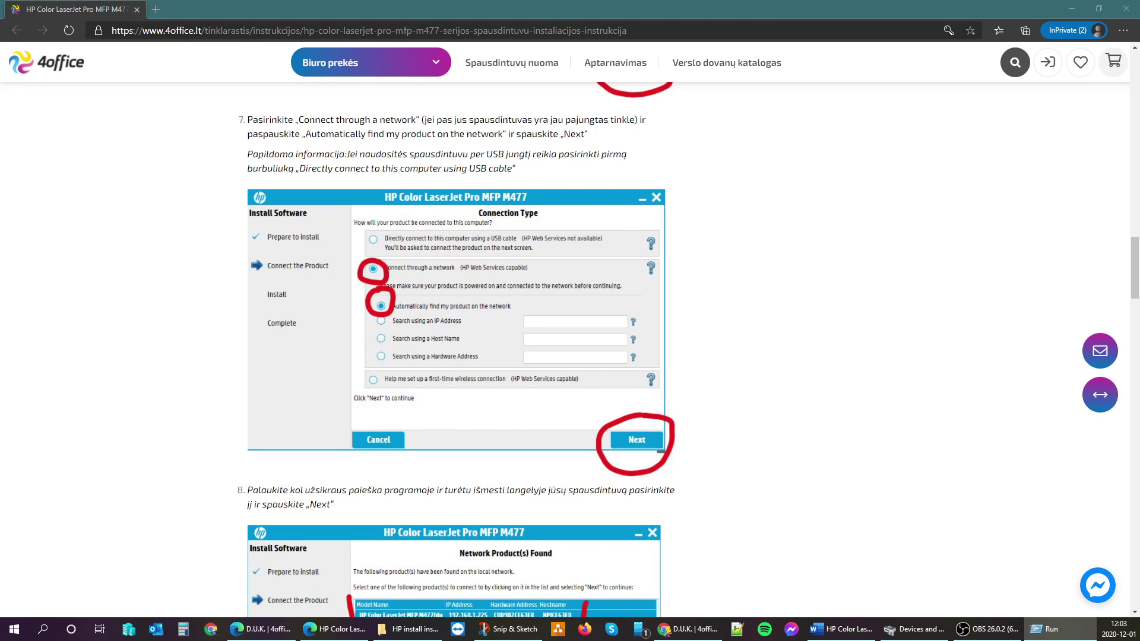
drag(44, 457, 266, 369)
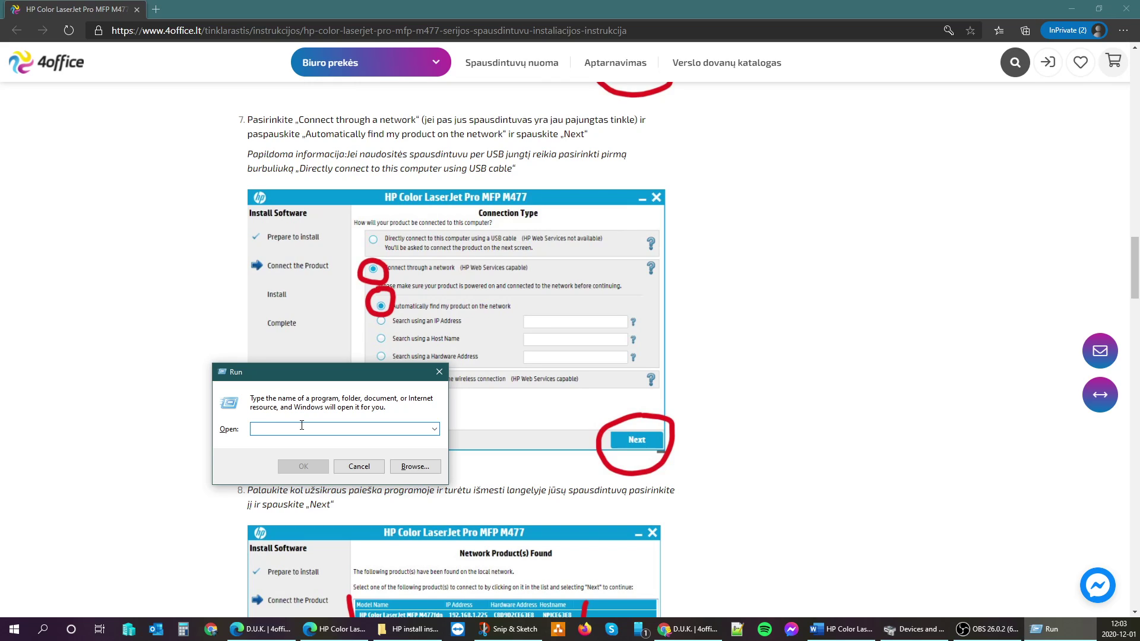
text(control)
key(Return)
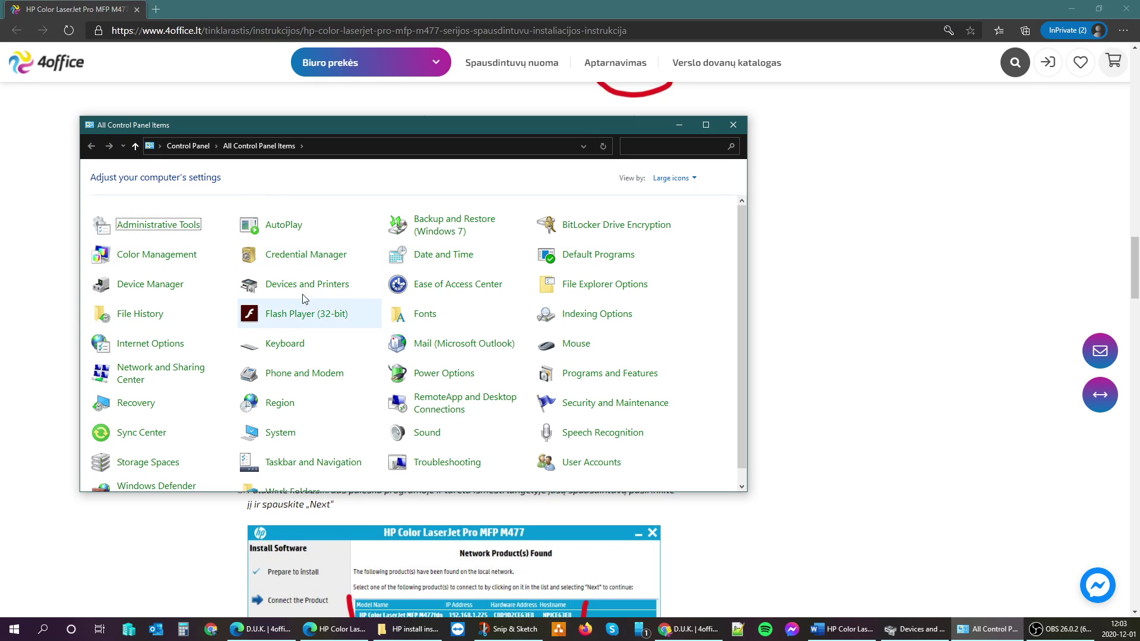
Switch the Control Panel to Category view and open the list of devices and printers.
click(673, 178)
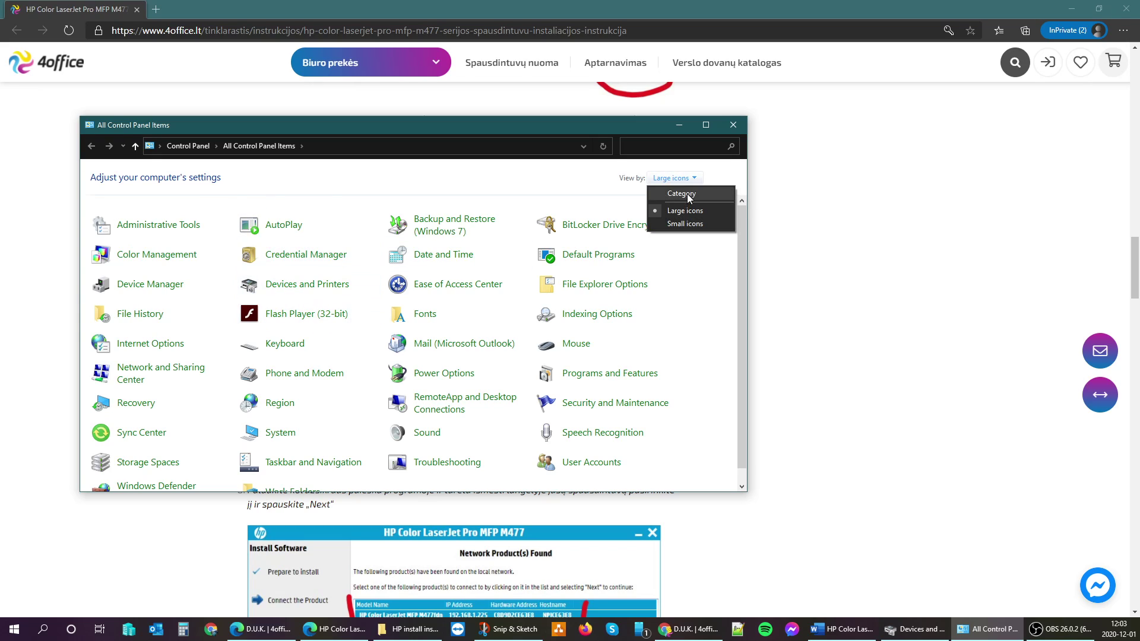
click(687, 193)
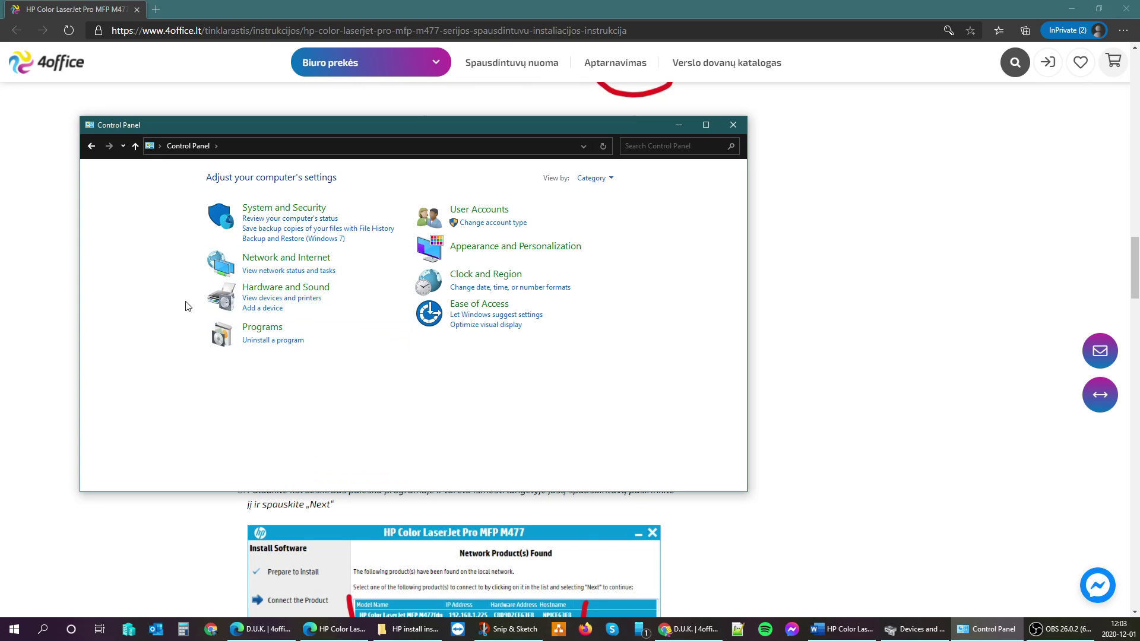
click(313, 298)
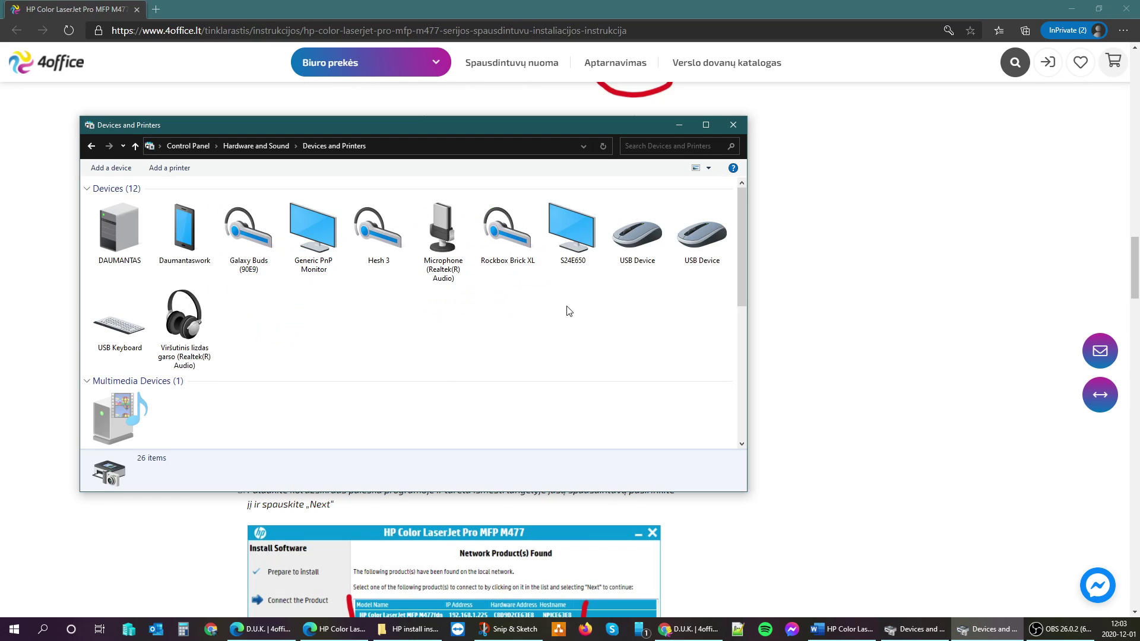
Open the printing preferences of the HP Color LaserJet Pro MFP M477 PCL 6 printer and minimize the Devices and Printers window.
scroll(441, 375, down, 2)
scroll(442, 374, down, 2)
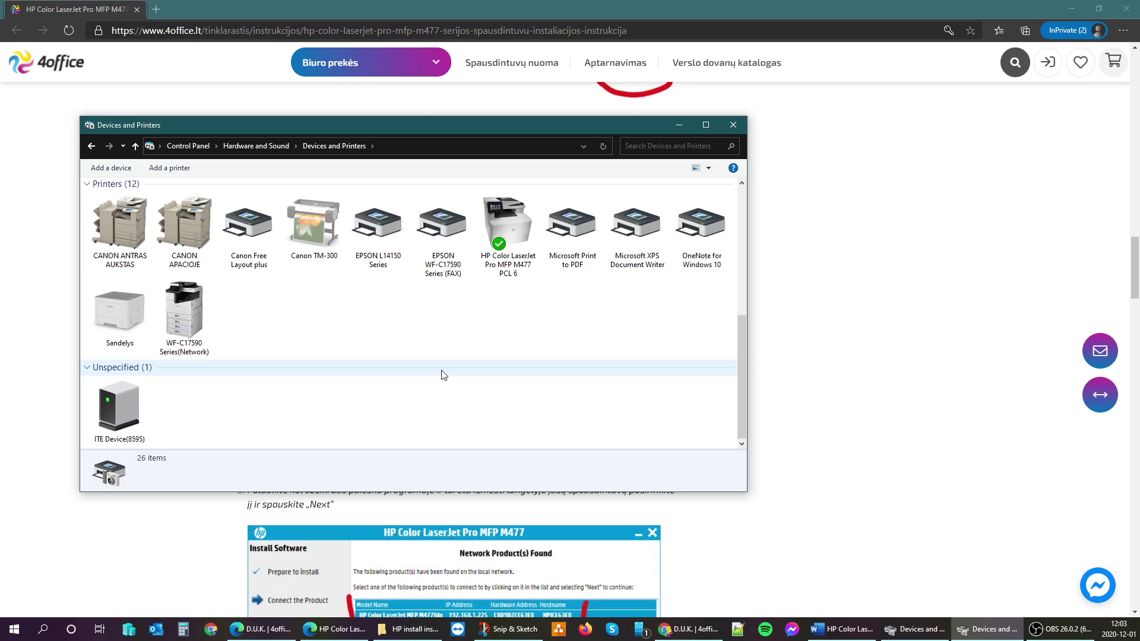
click(522, 238)
right_click(522, 234)
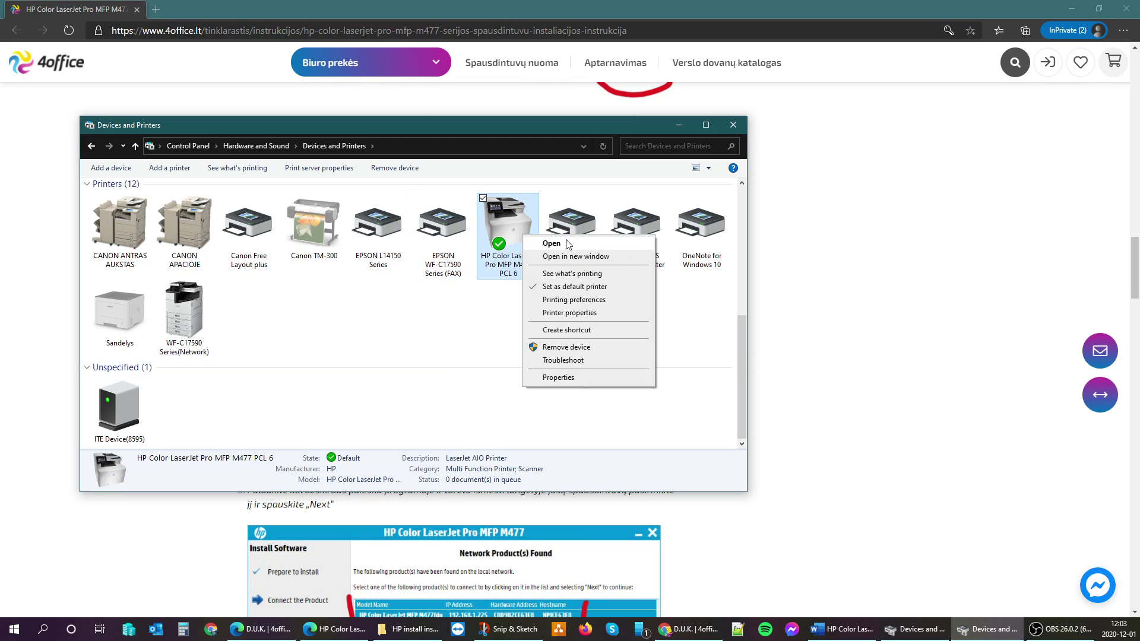
click(603, 302)
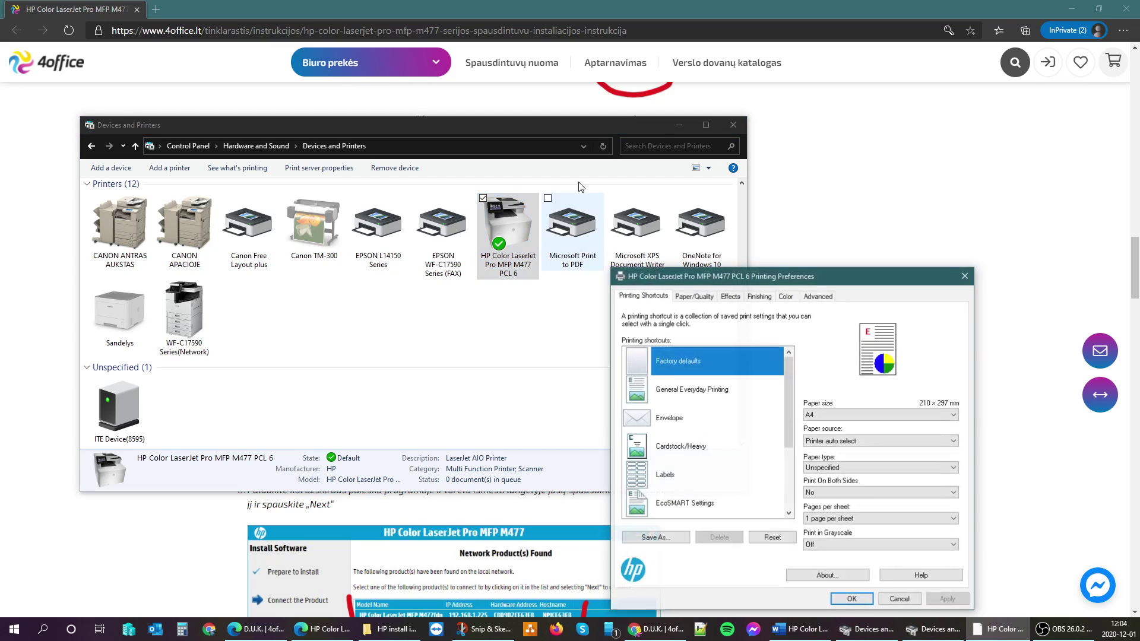
click(678, 125)
drag(741, 284, 335, 92)
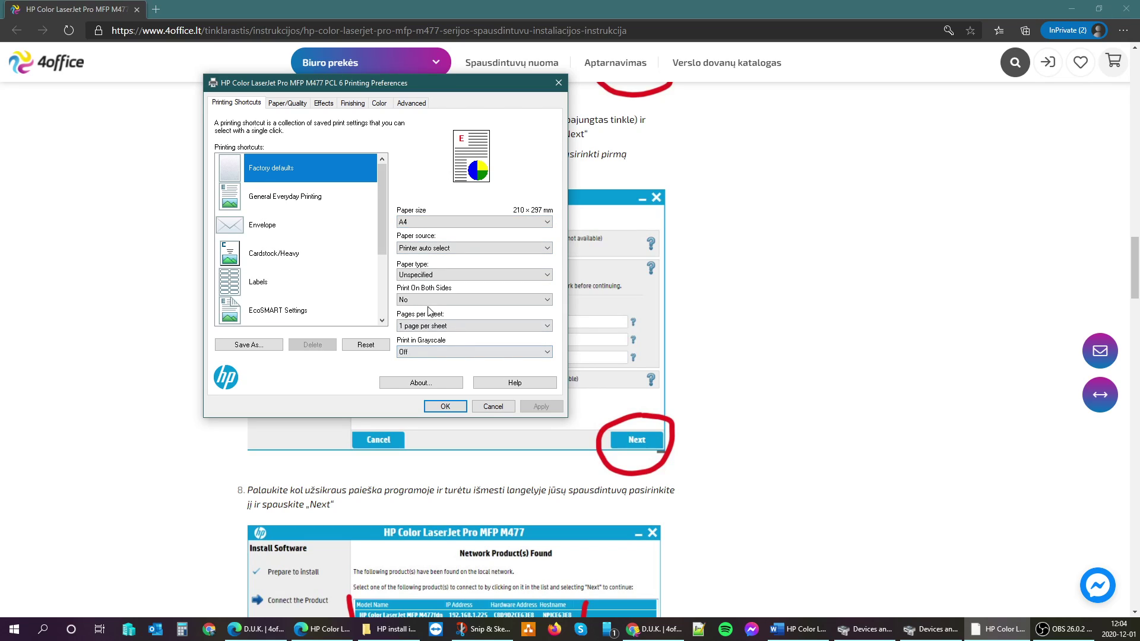
Check the paper size and two-sided printing options, set Print in Grayscale to On, and accept the printing preferences.
click(445, 221)
scroll(445, 221, up, 2)
click(445, 221)
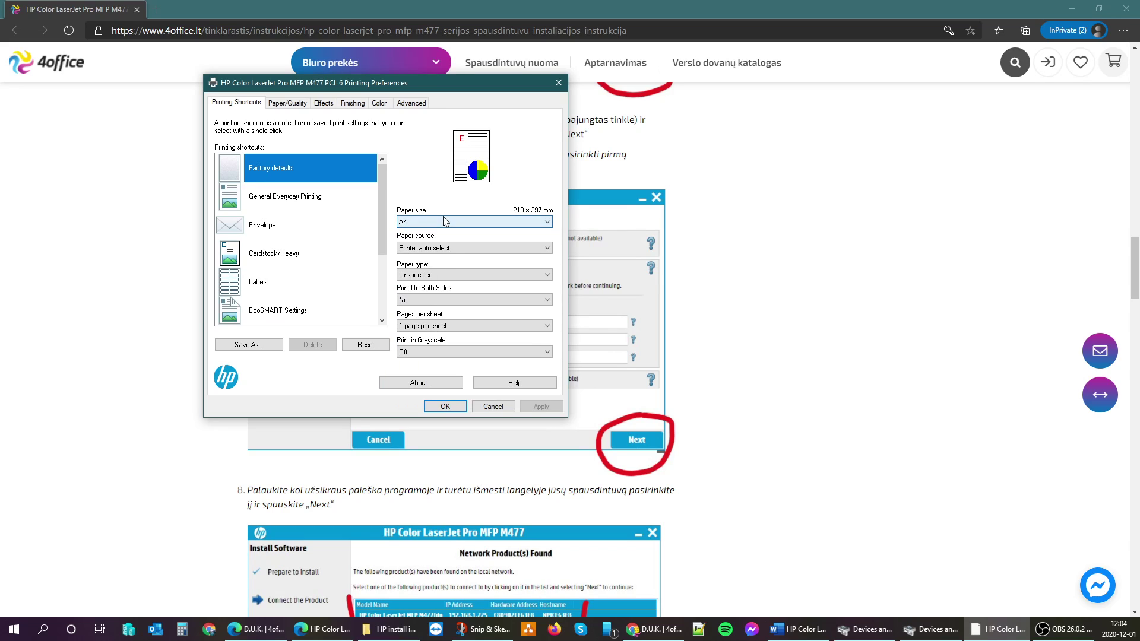
click(427, 302)
click(426, 311)
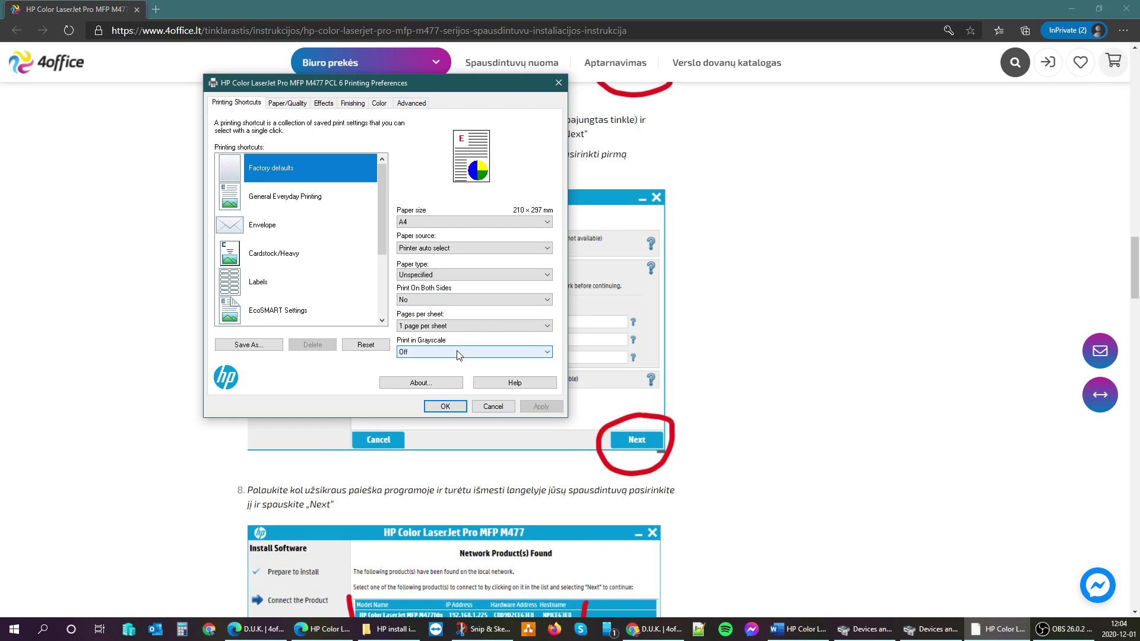
click(416, 352)
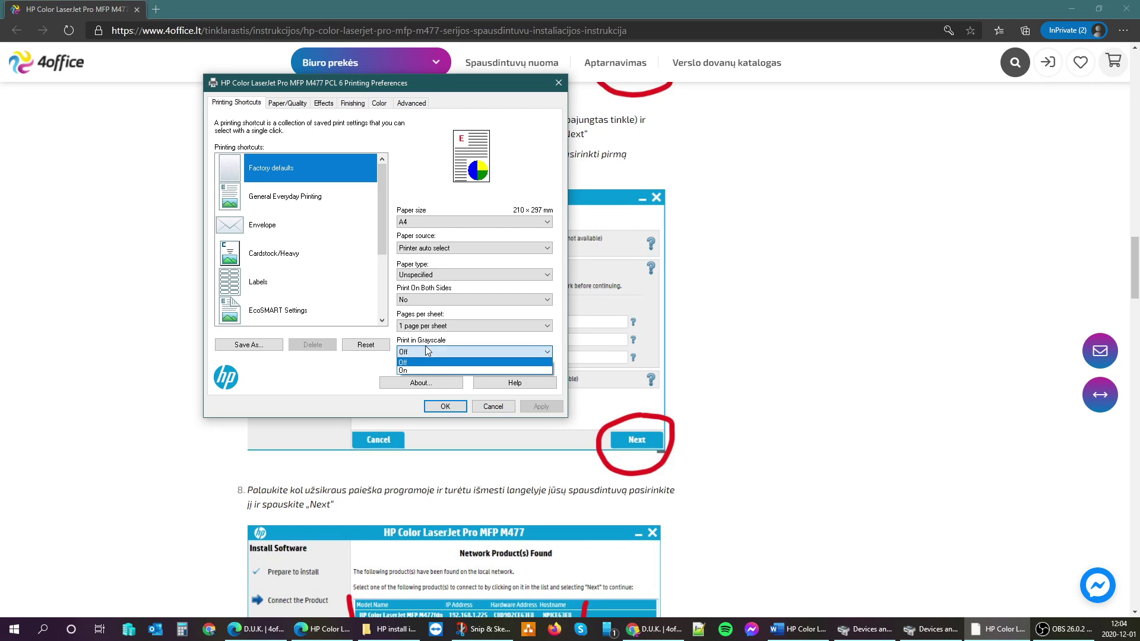
click(432, 369)
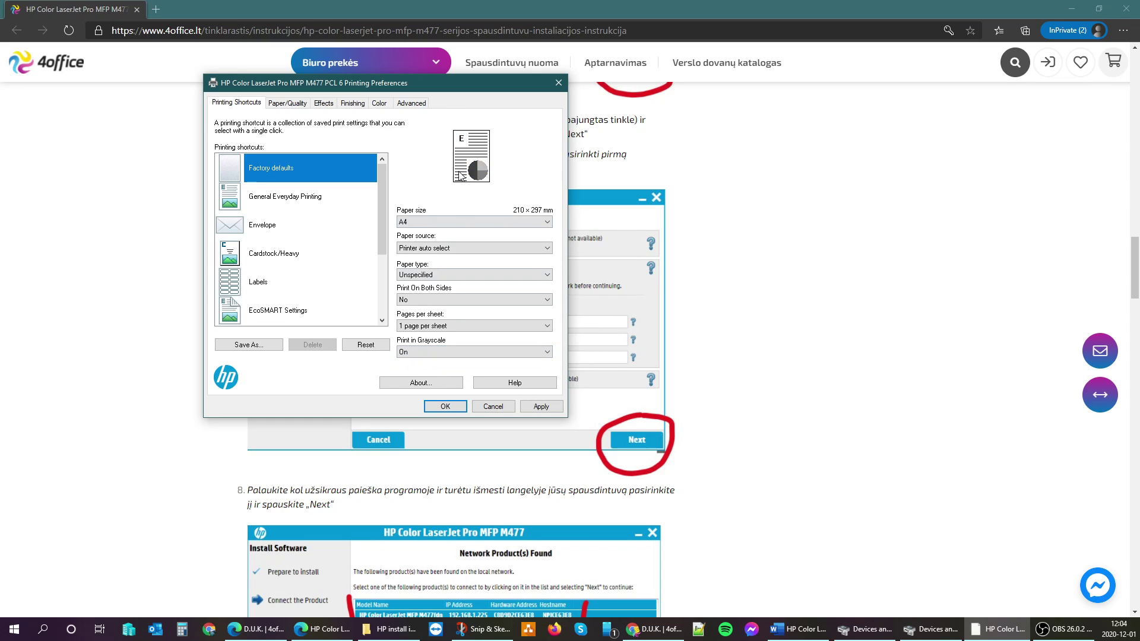
click(445, 407)
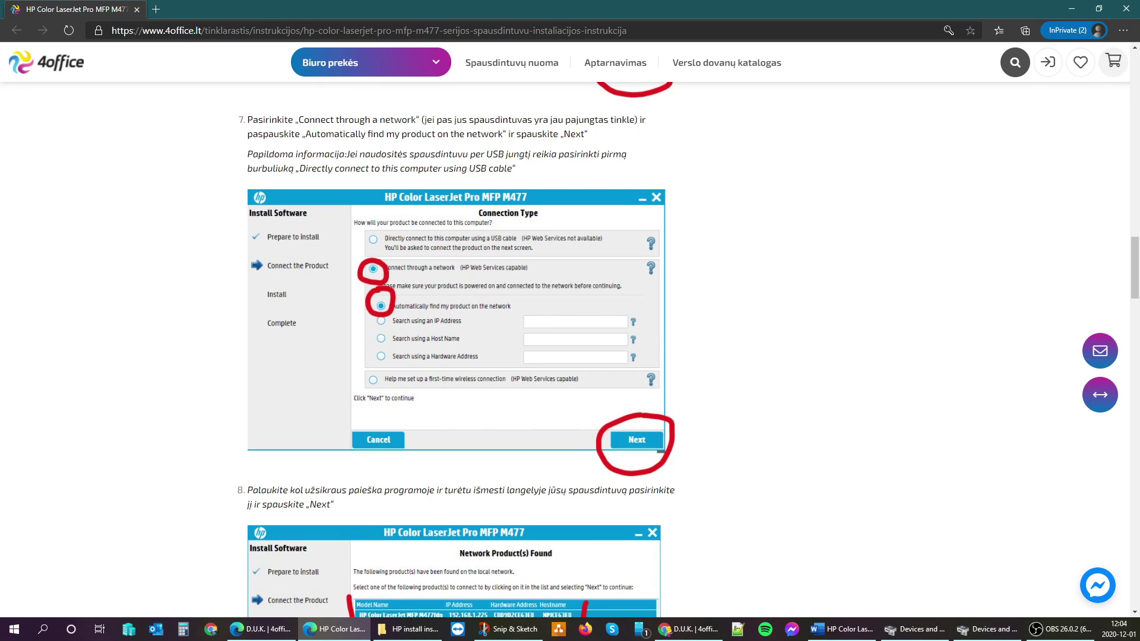
Switch to the blank Word document and enter the text "Sveiki, testas".
key(alt+Tab)
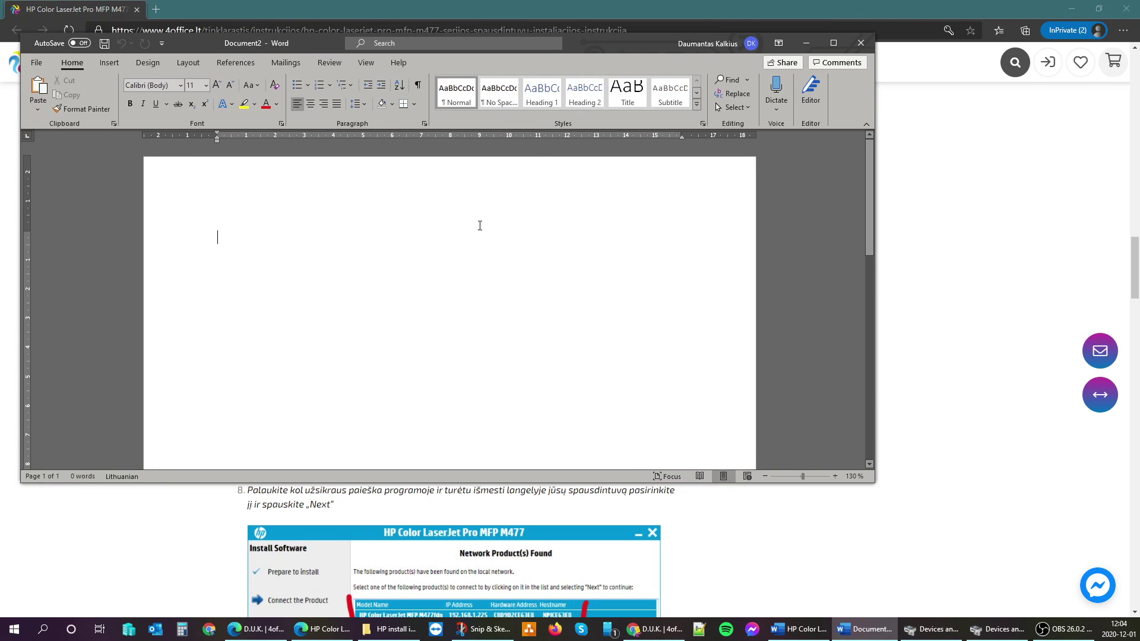
text(Sveiki)
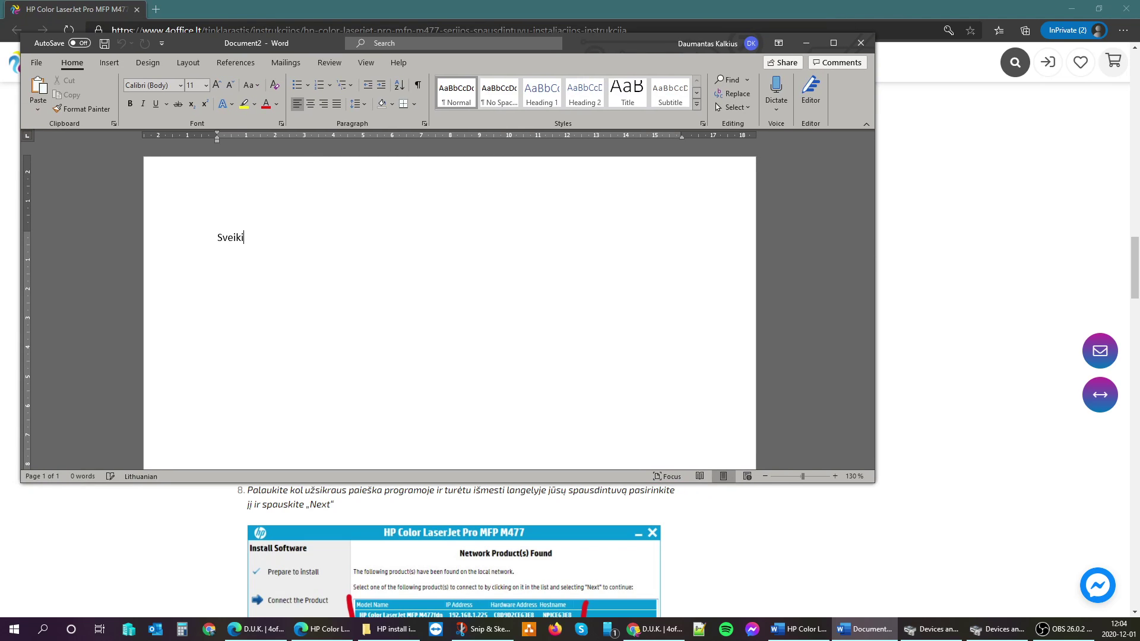
text(, testas)
Color the word "testas" red and deselect it.
key(shift+Left)
key(shift+Left)
key(shift+Left)
key(shift+Left)
key(shift+Left)
key(shift+Left)
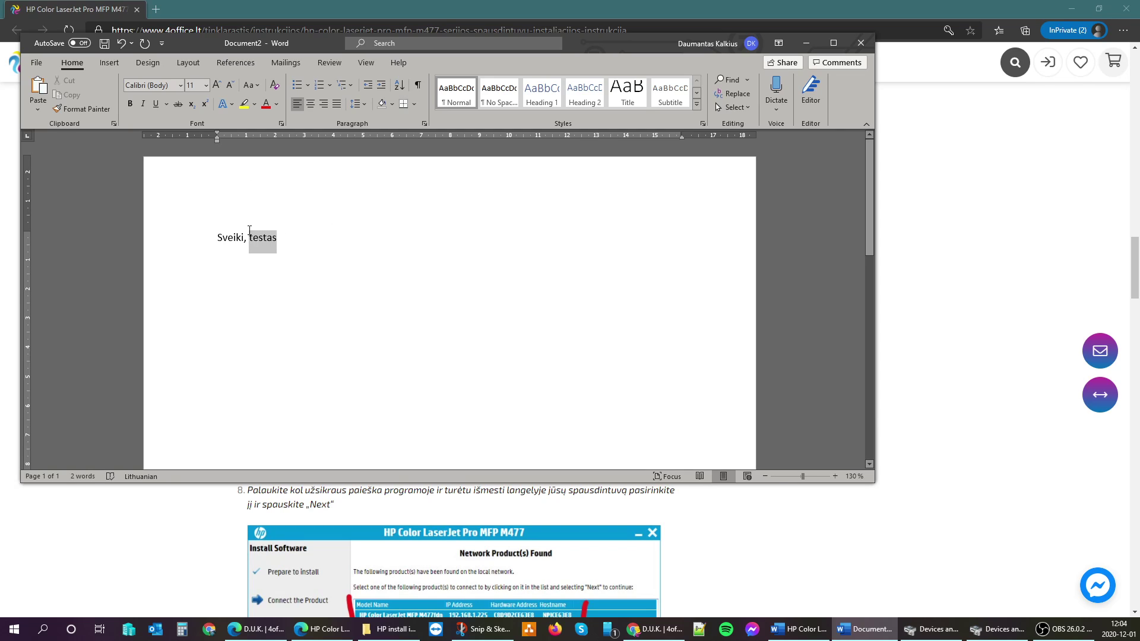
click(266, 110)
click(316, 249)
Open the HP printer's properties from the document's print settings, set Print in Grayscale to Off, and accept.
click(48, 62)
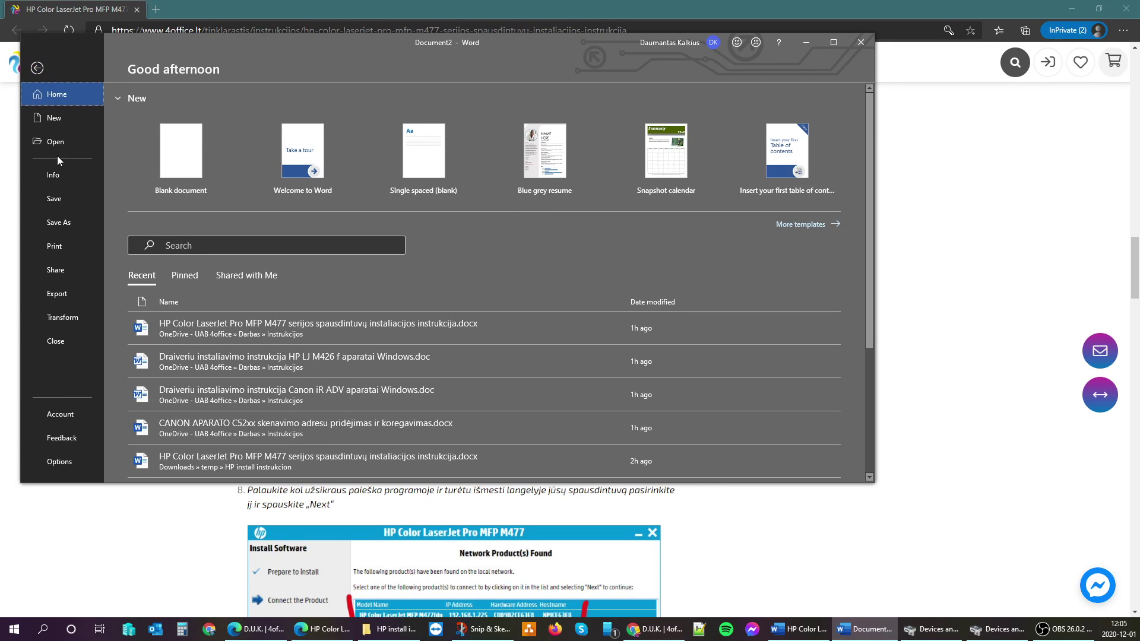
click(77, 247)
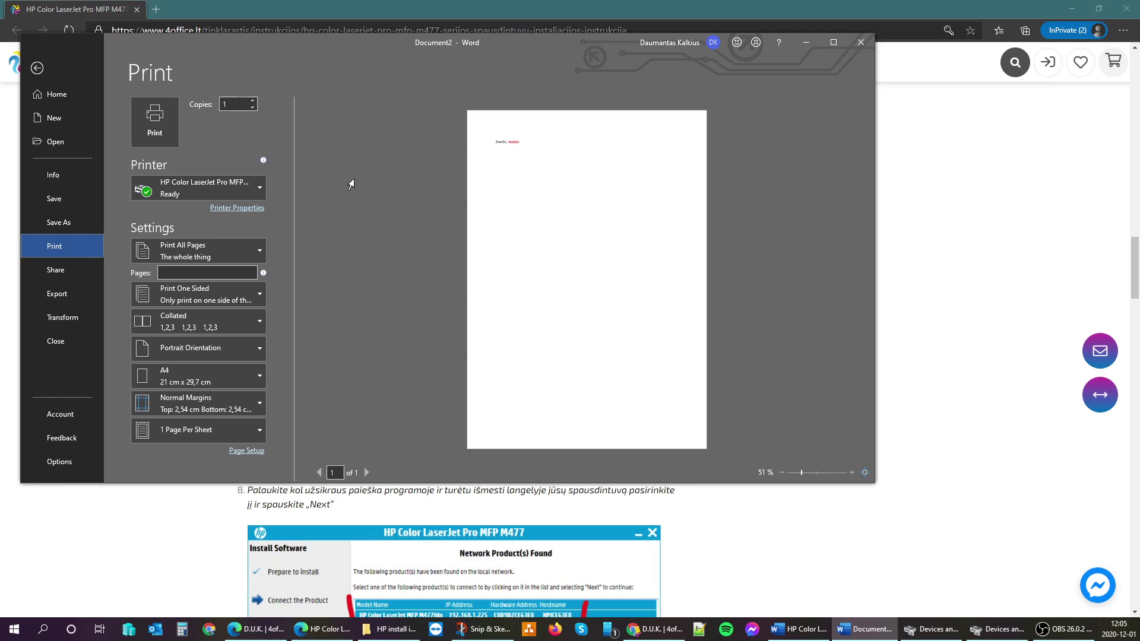
click(235, 208)
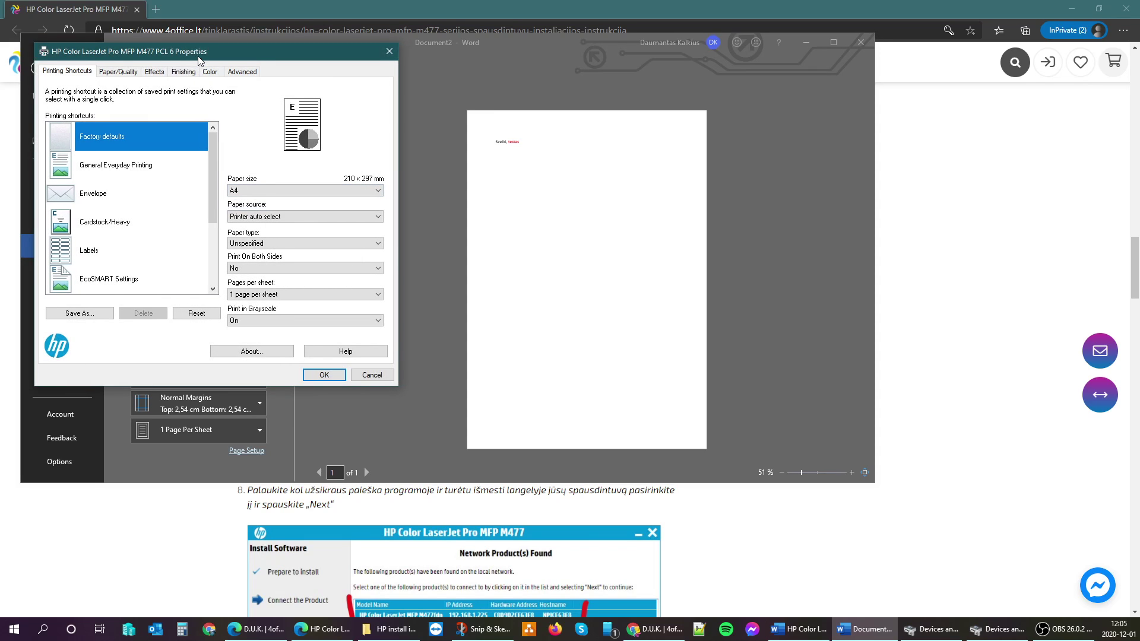
drag(201, 59, 339, 76)
click(407, 339)
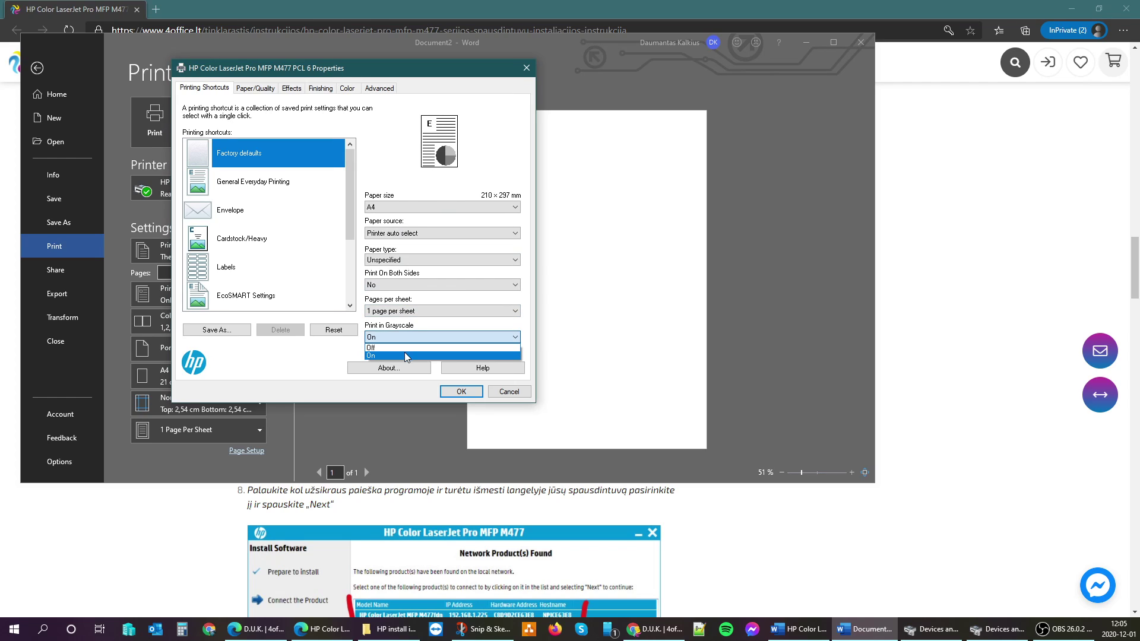
click(401, 348)
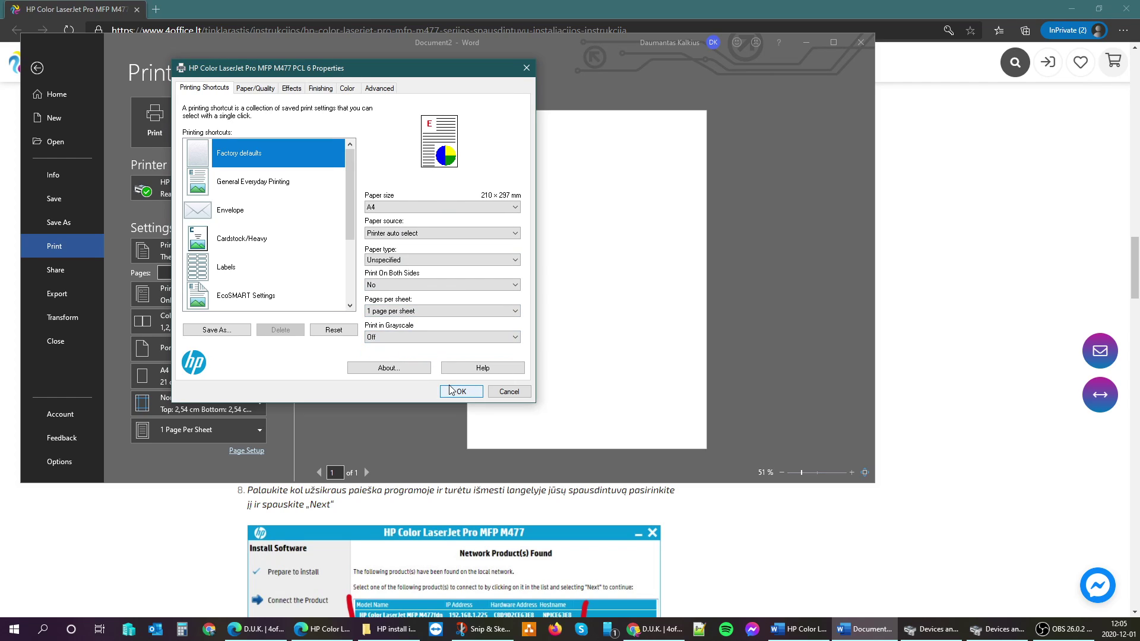
click(453, 391)
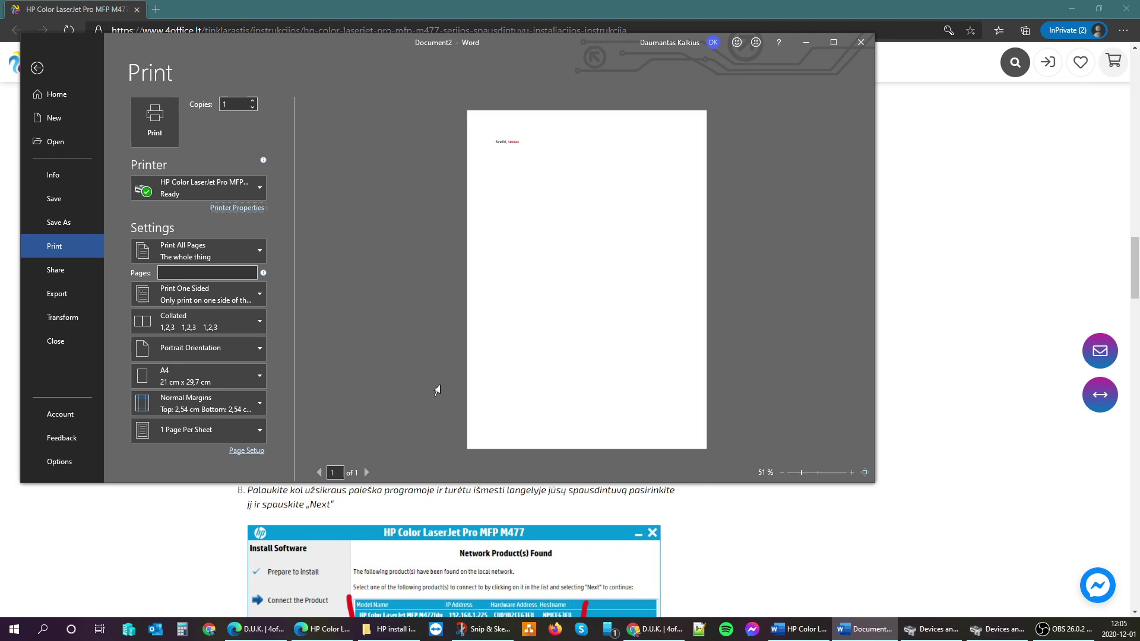
Print one copy of the test document and close the document.
click(155, 121)
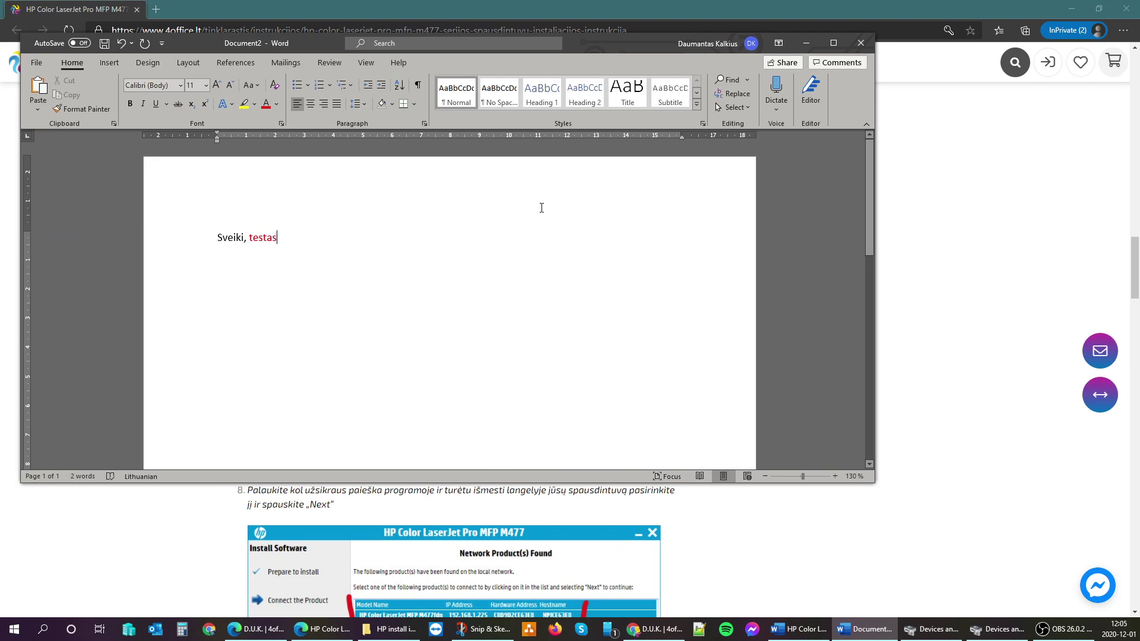
click(861, 42)
click(489, 329)
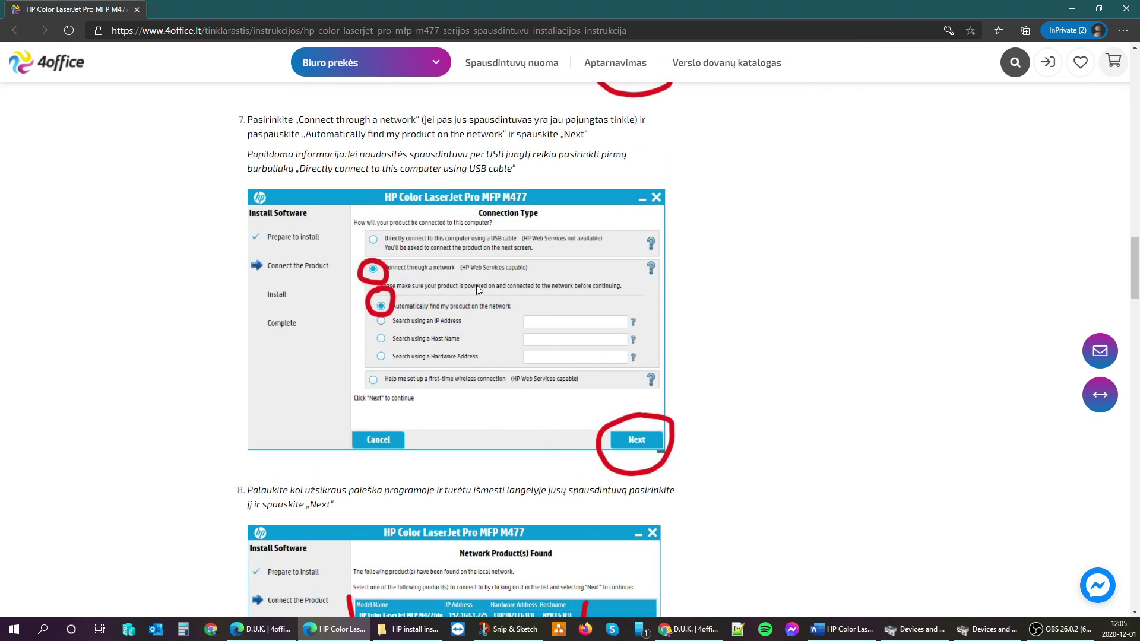